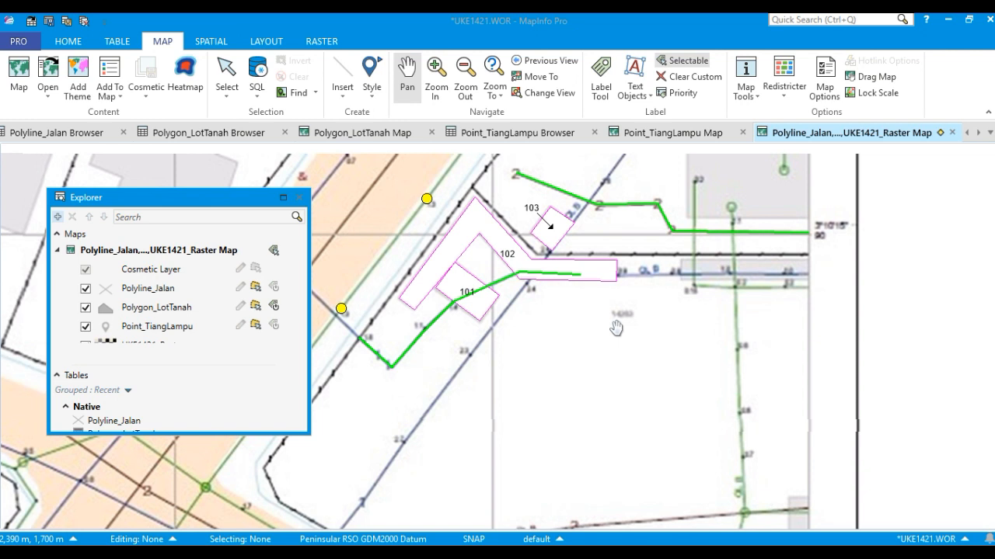
Create a new layout from the Blank Template.
{"action": "left_click", "coordinate": [281, 41]}
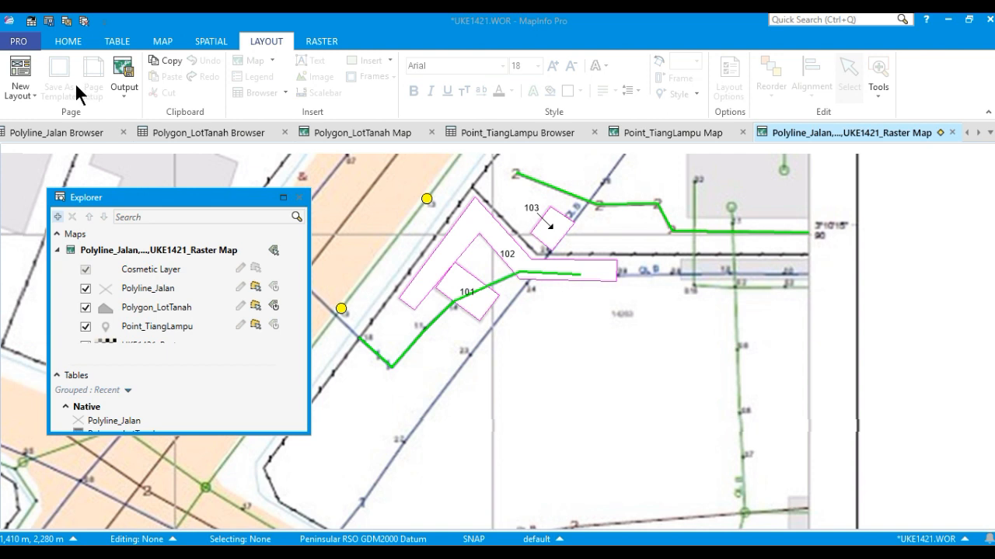
{"action": "left_click", "coordinate": [30, 97]}
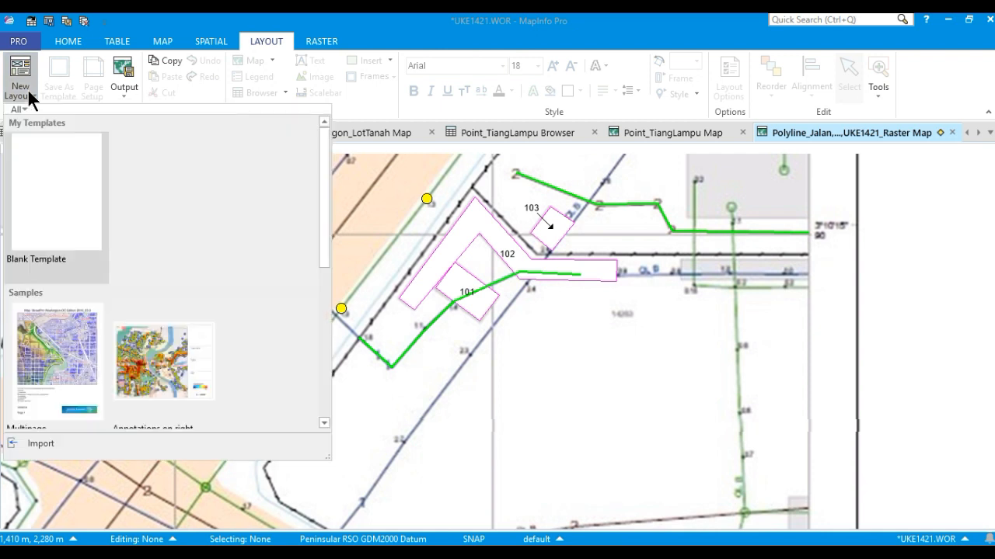
{"action": "left_click", "coordinate": [68, 226]}
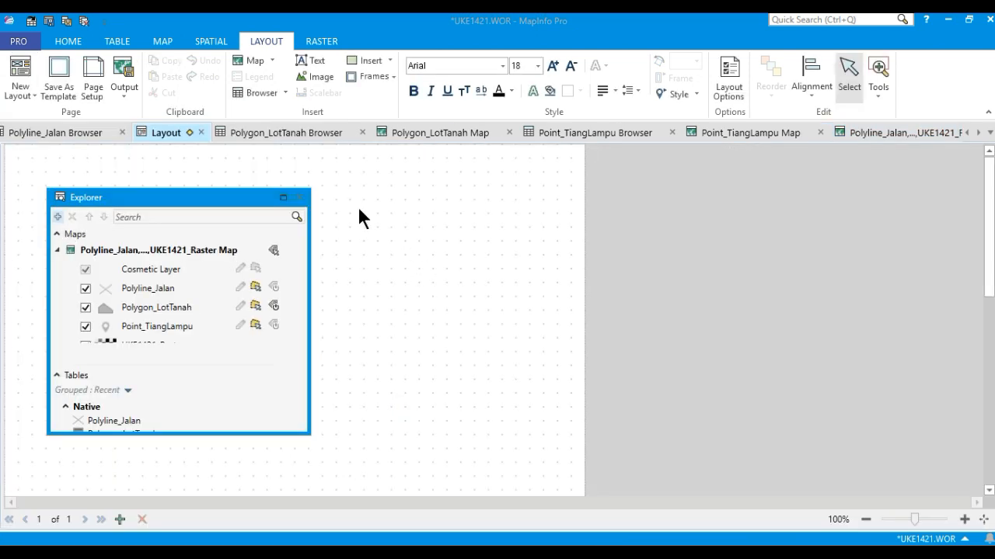
Insert the Polyline_Jalan,...,UKE1421_Raster Map as a map frame on the layout page.
{"action": "left_click_drag", "start_coordinate": [220, 196], "coordinate": [779, 183]}
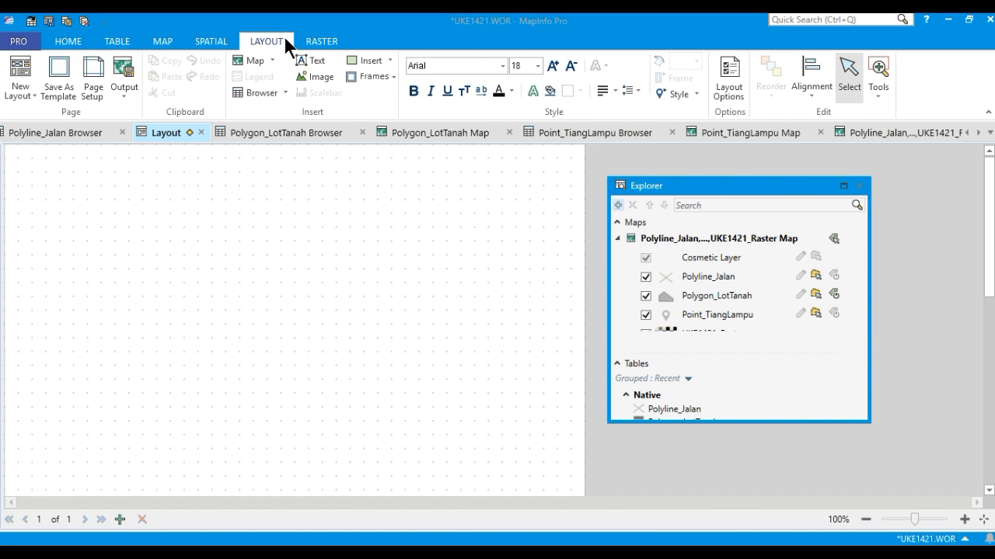
{"action": "left_click", "coordinate": [268, 56]}
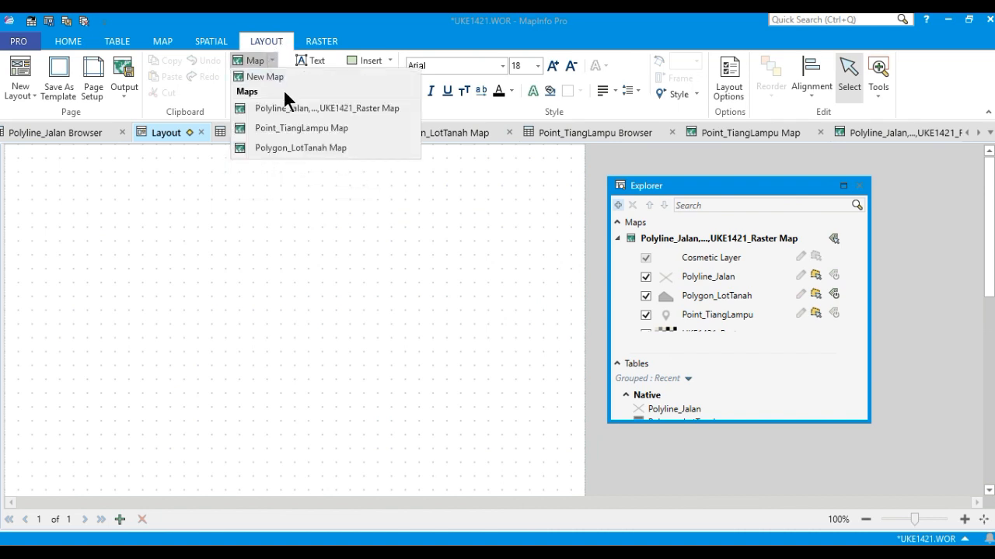
{"action": "left_click", "coordinate": [295, 107]}
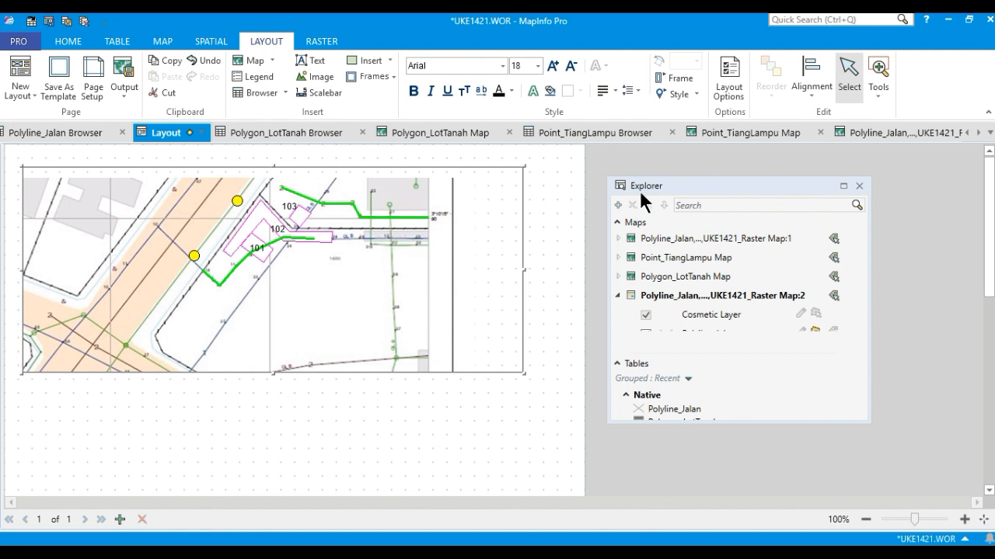
Hide the UKE1421_Raster layer in the layout's map frame.
{"action": "left_click", "coordinate": [666, 180]}
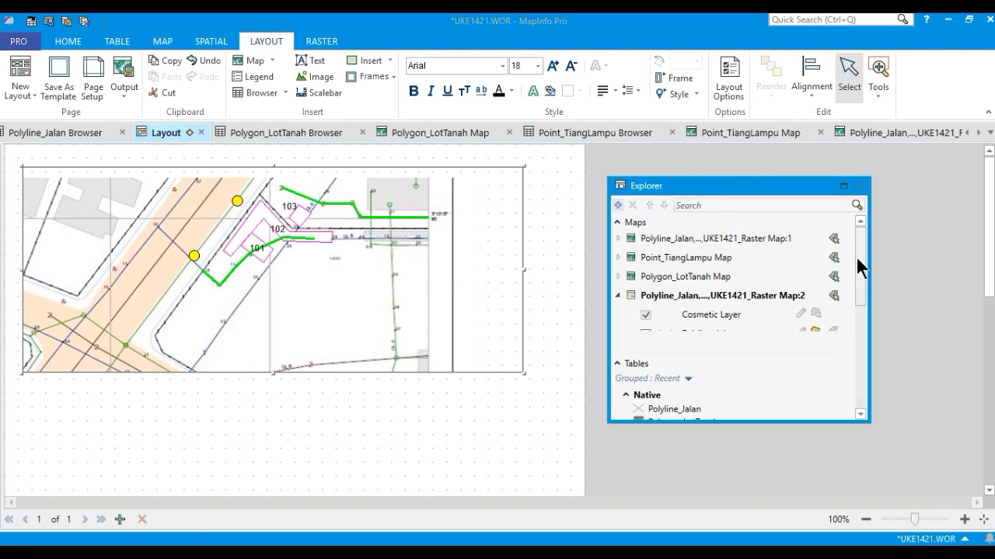
{"action": "left_click_drag", "start_coordinate": [845, 259], "coordinate": [814, 300]}
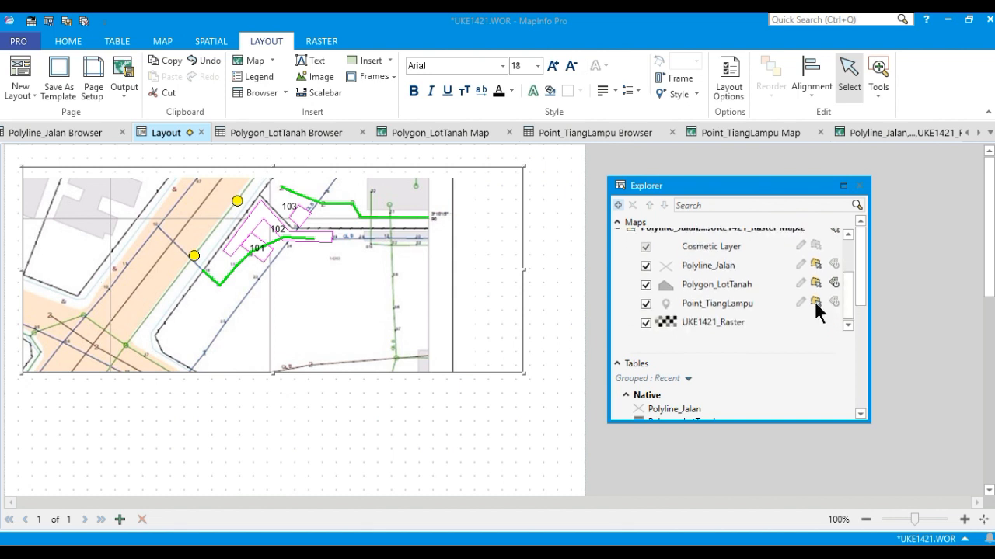
{"action": "left_click", "coordinate": [646, 322]}
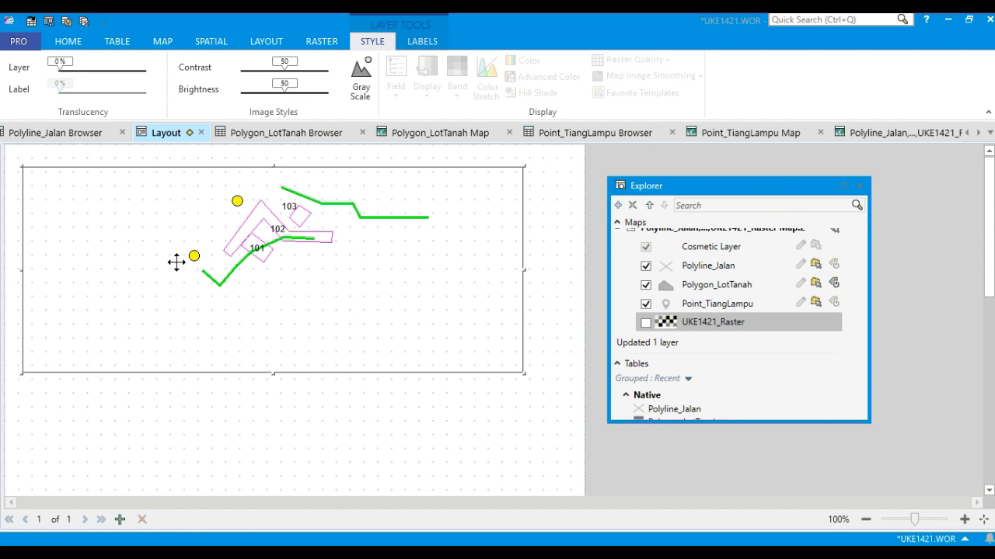
Zoom the map frame to the entire extent of all layers.
{"action": "left_click", "coordinate": [472, 201]}
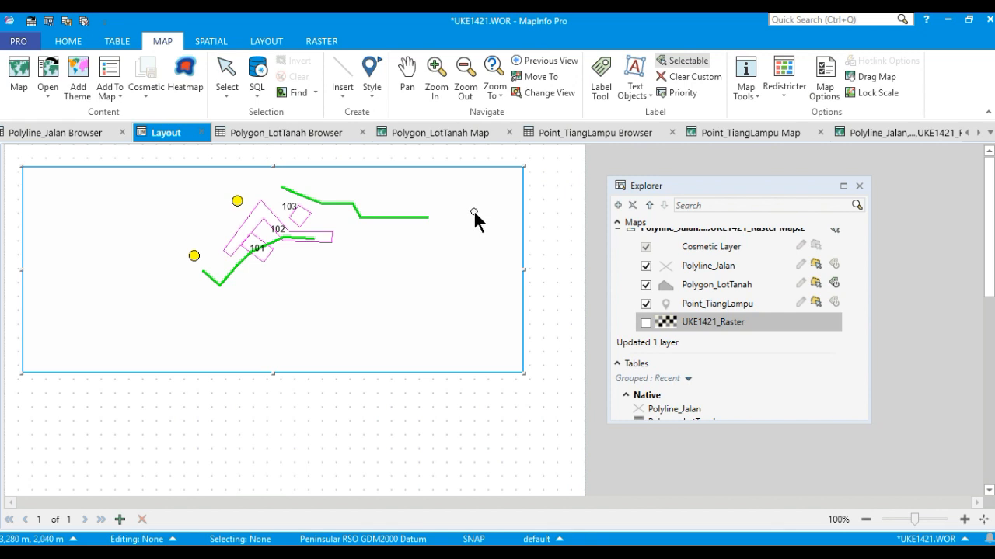
{"action": "right_click", "coordinate": [474, 212]}
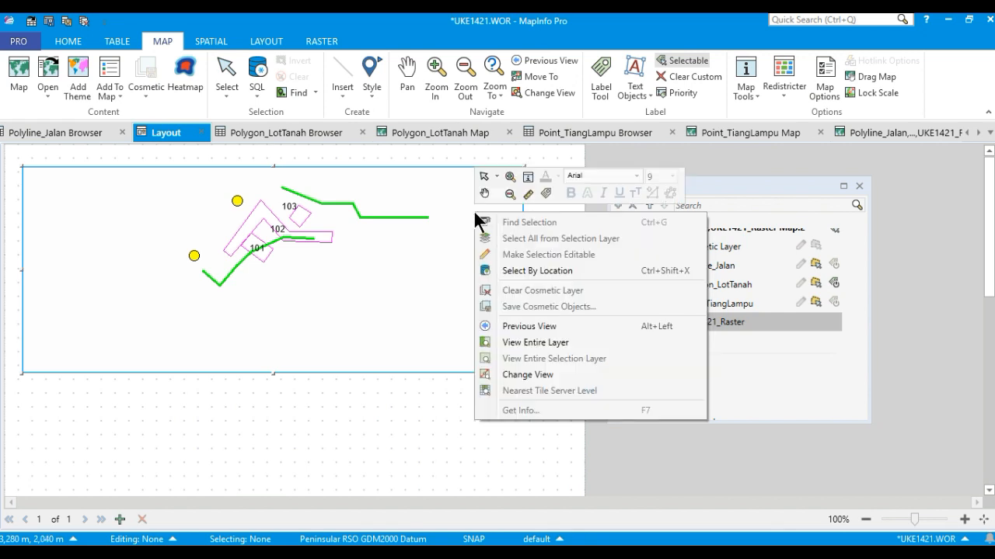
{"action": "left_click", "coordinate": [585, 342]}
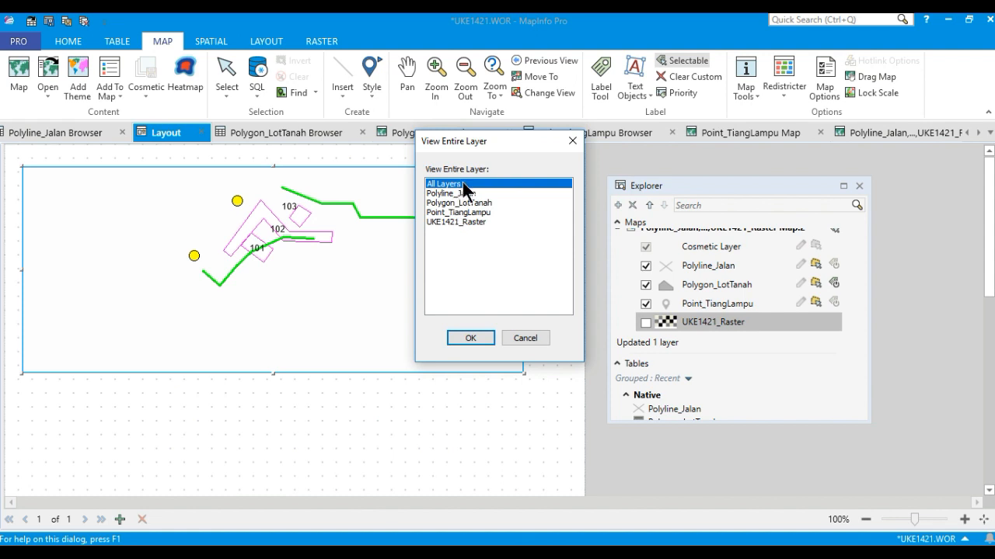
{"action": "left_click", "coordinate": [471, 338]}
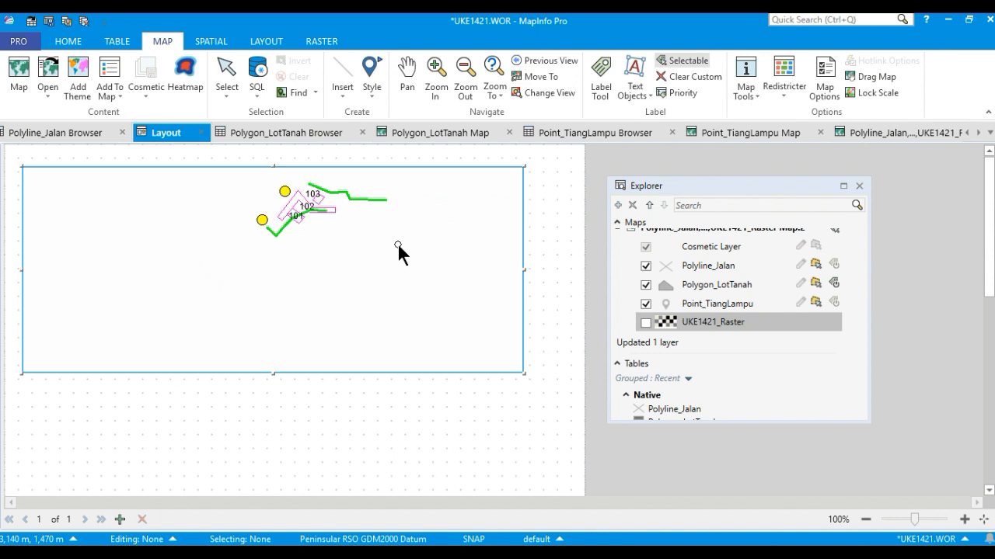
Zoom the map frame to the entire extent of the Polyline_Jalan layer.
{"action": "right_click", "coordinate": [397, 242]}
{"action": "left_click", "coordinate": [485, 376]}
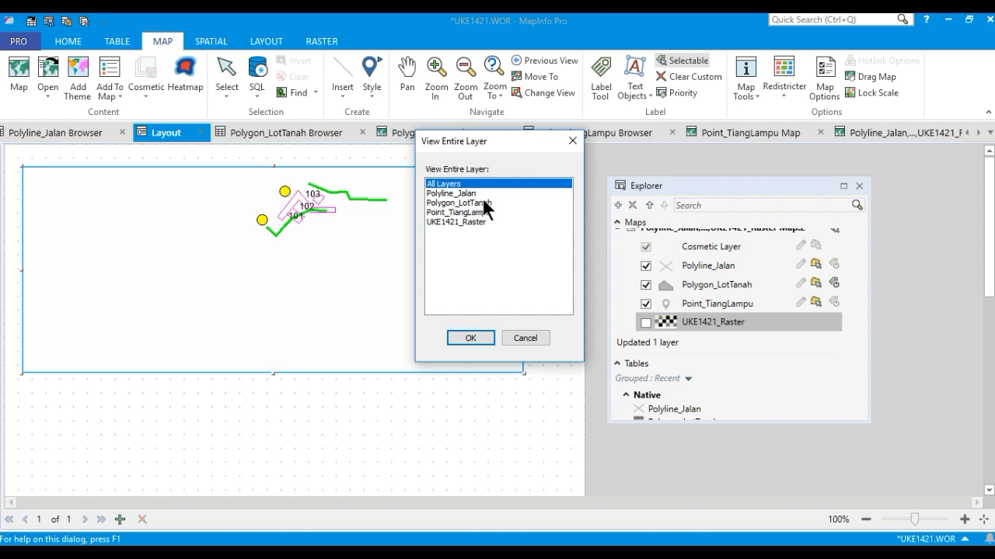
{"action": "left_click", "coordinate": [481, 193]}
{"action": "left_click", "coordinate": [470, 338]}
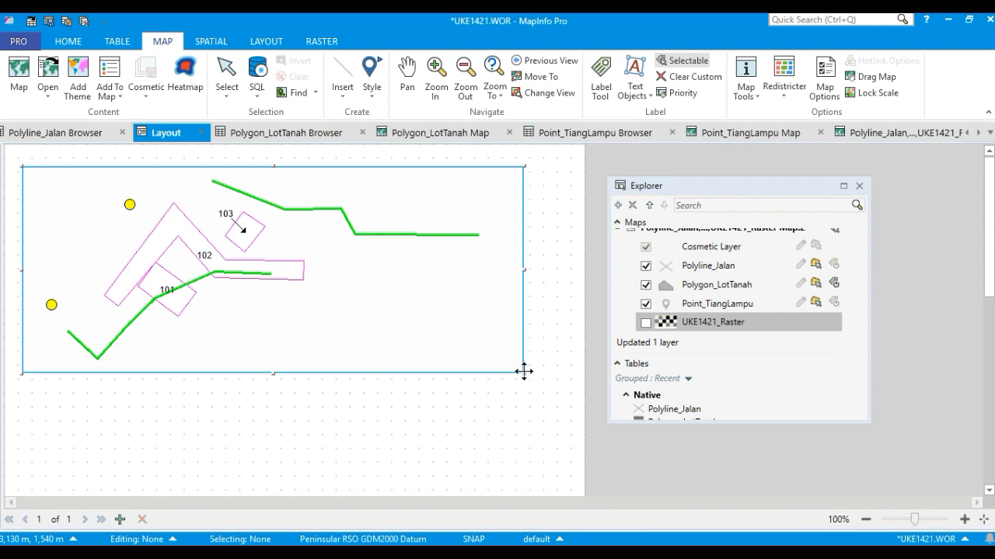
Enlarge the map frame slightly by extending its lower-right corner, then deselect it.
{"action": "left_click_drag", "start_coordinate": [523, 373], "coordinate": [565, 386]}
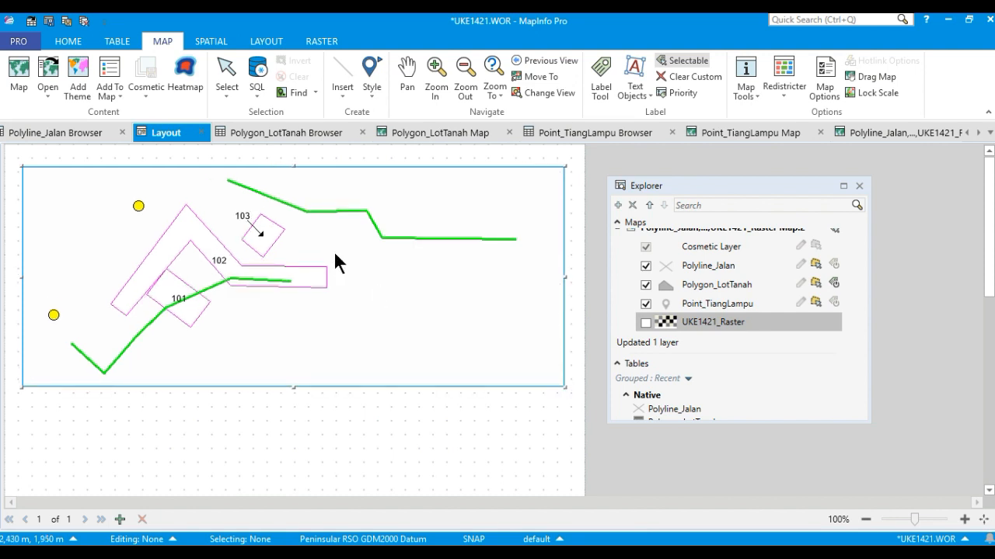
{"action": "left_click", "coordinate": [266, 41]}
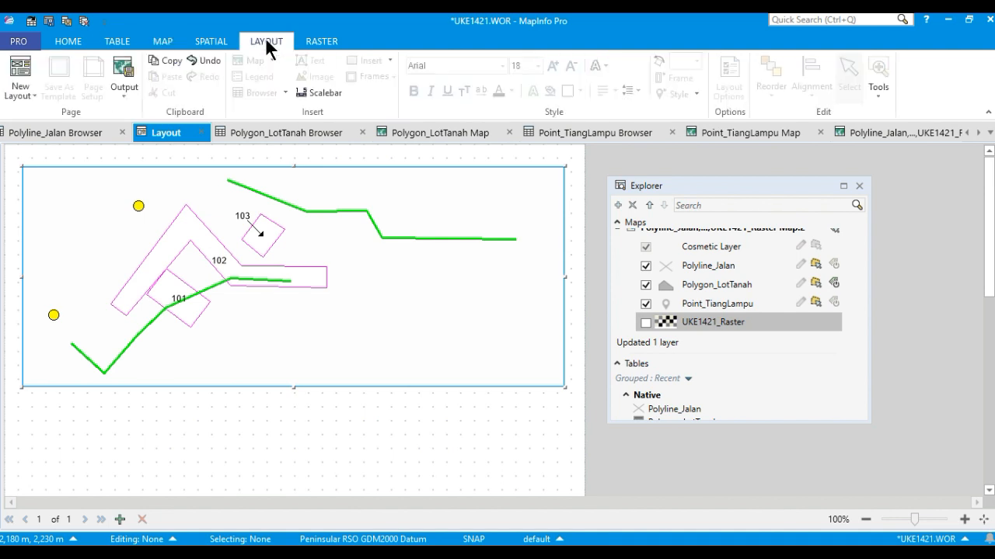
{"action": "left_click", "coordinate": [345, 395]}
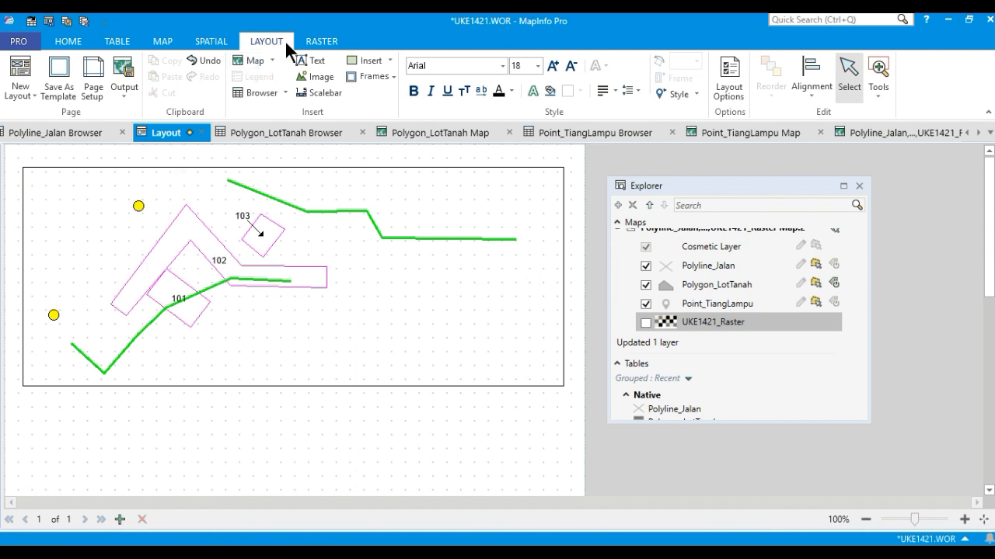
Review the page setup with A4 paper, portrait orientation and zero margins, and accept it.
{"action": "left_click", "coordinate": [93, 88]}
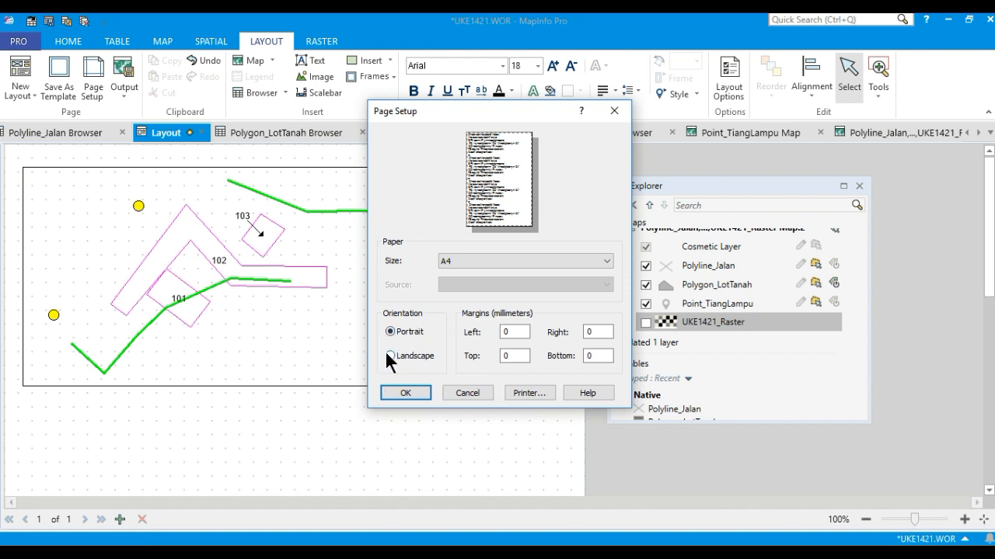
{"action": "left_click", "coordinate": [417, 394]}
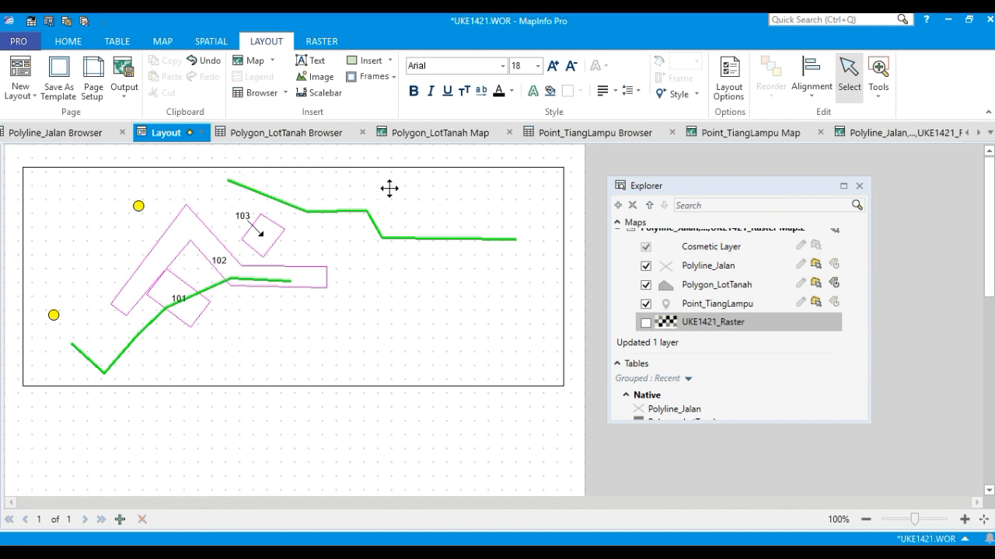
Start a thematic map on the layout's map using the Region Ranges Default template.
{"action": "double_click", "coordinate": [456, 192]}
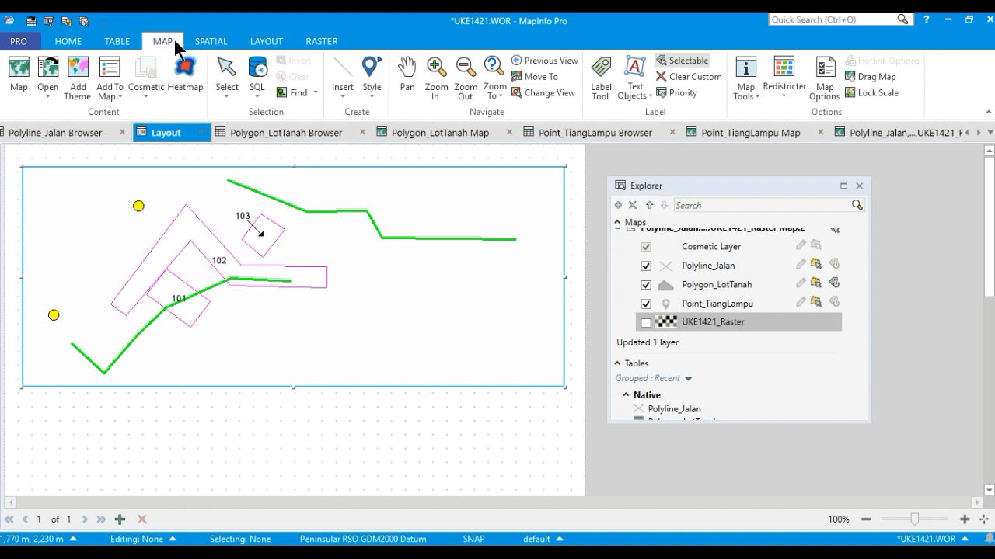
{"action": "left_click", "coordinate": [80, 92]}
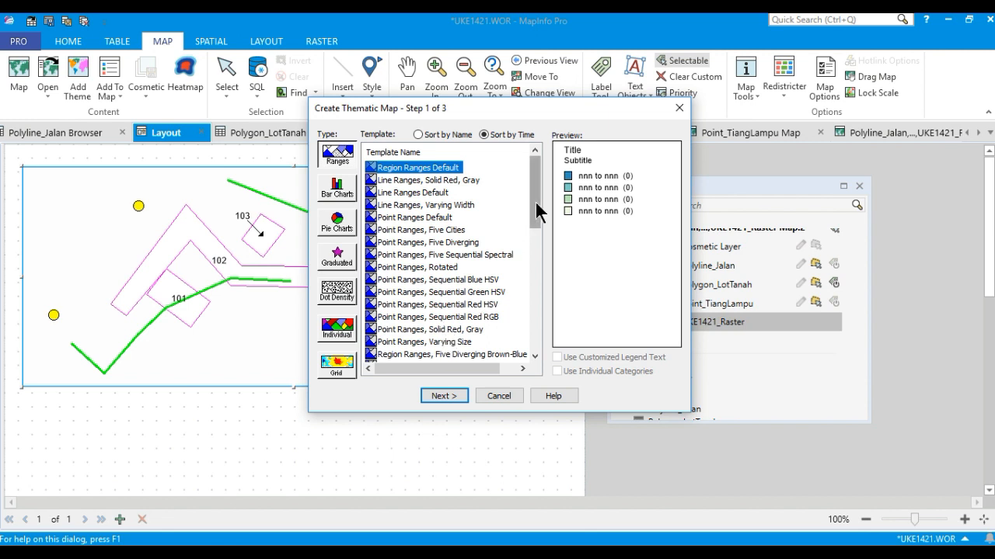
{"action": "left_click_drag", "start_coordinate": [535, 201], "coordinate": [536, 207]}
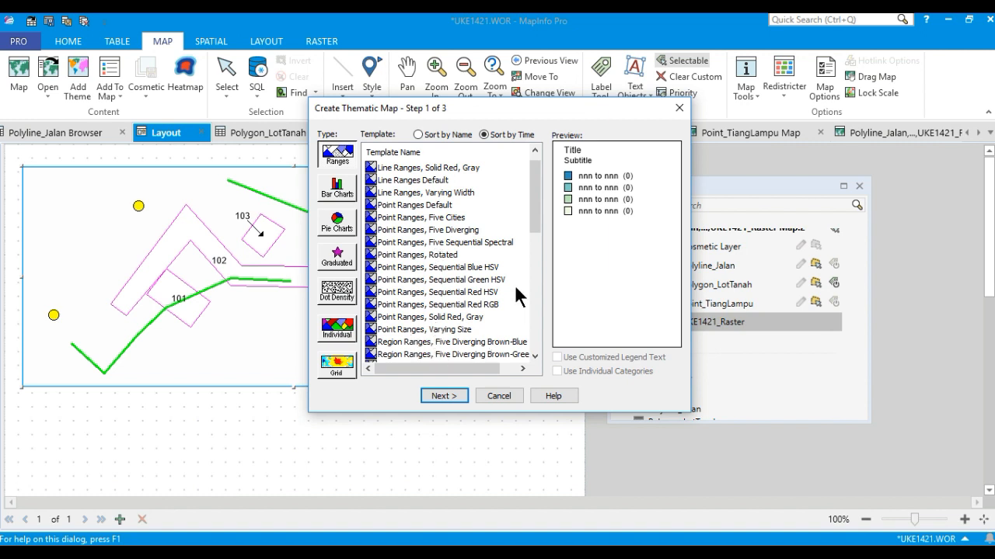
{"action": "left_click_drag", "start_coordinate": [534, 215], "coordinate": [538, 193]}
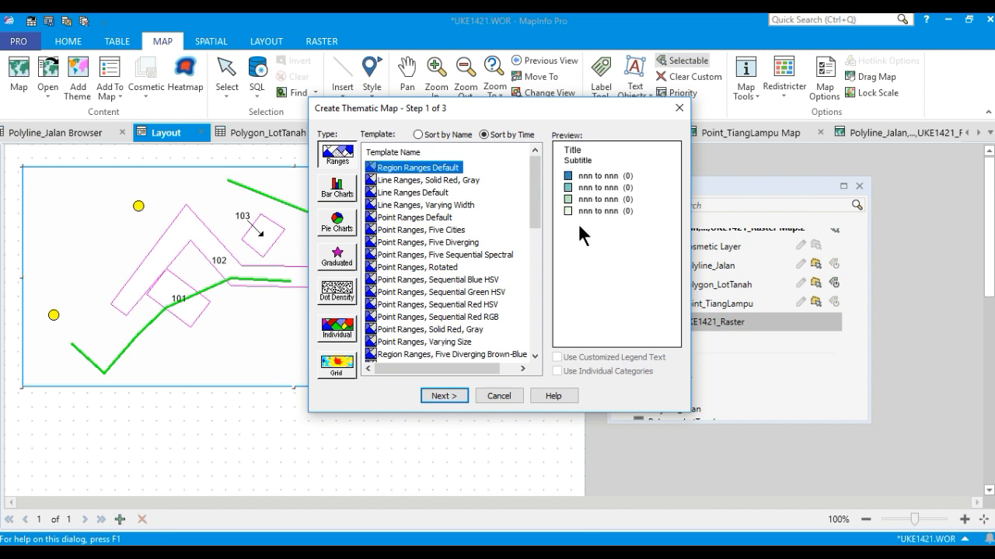
{"action": "left_click", "coordinate": [443, 394]}
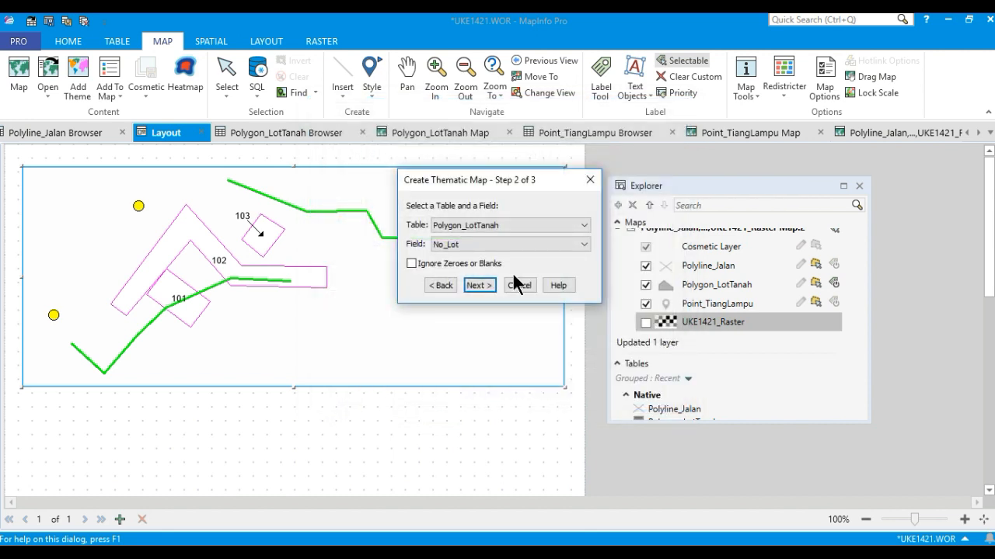
Base the theme on the Polygon_LotTanah table's Keluasan field, ignoring zeroes or blanks.
{"action": "left_click", "coordinate": [509, 222]}
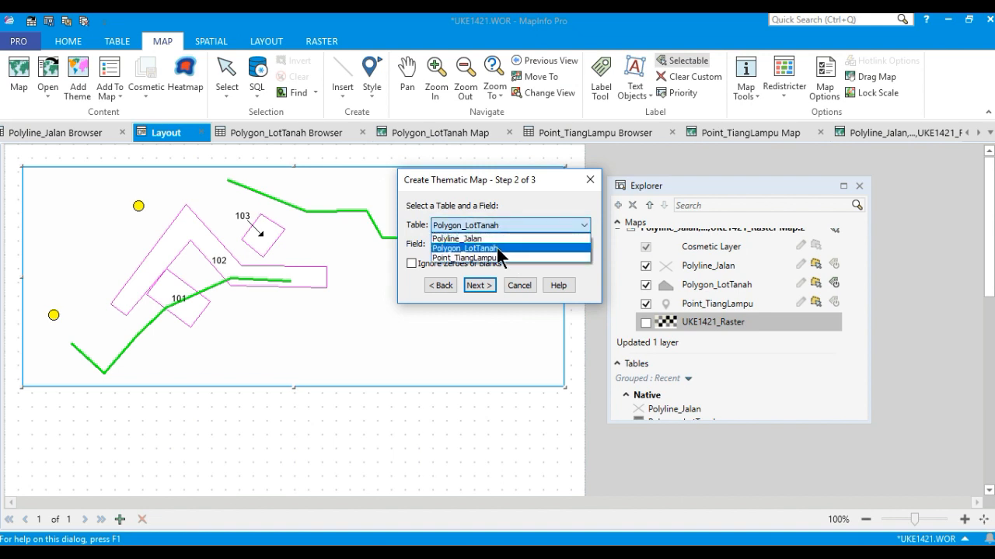
{"action": "left_click", "coordinate": [498, 247]}
{"action": "left_click", "coordinate": [482, 245]}
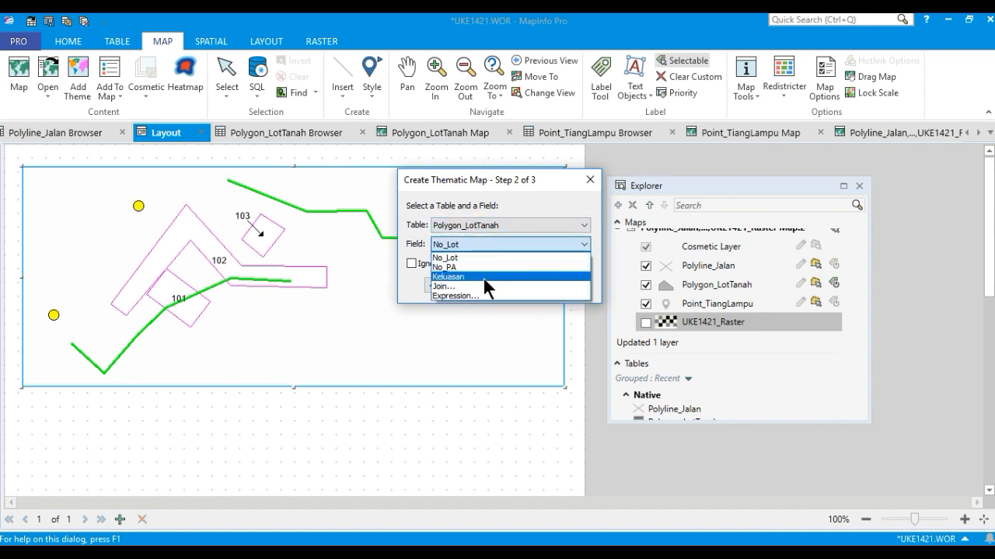
{"action": "left_click", "coordinate": [491, 276]}
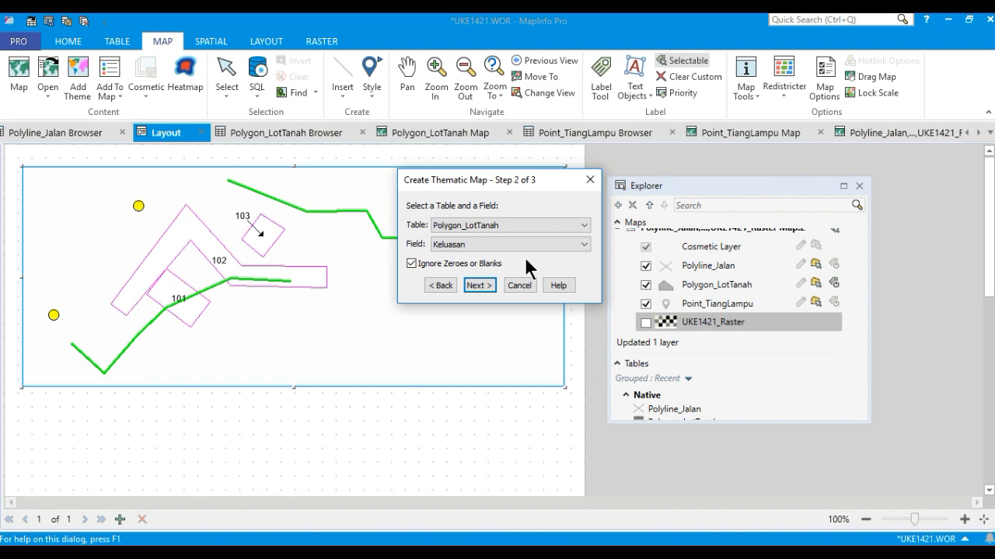
{"action": "left_click", "coordinate": [479, 286]}
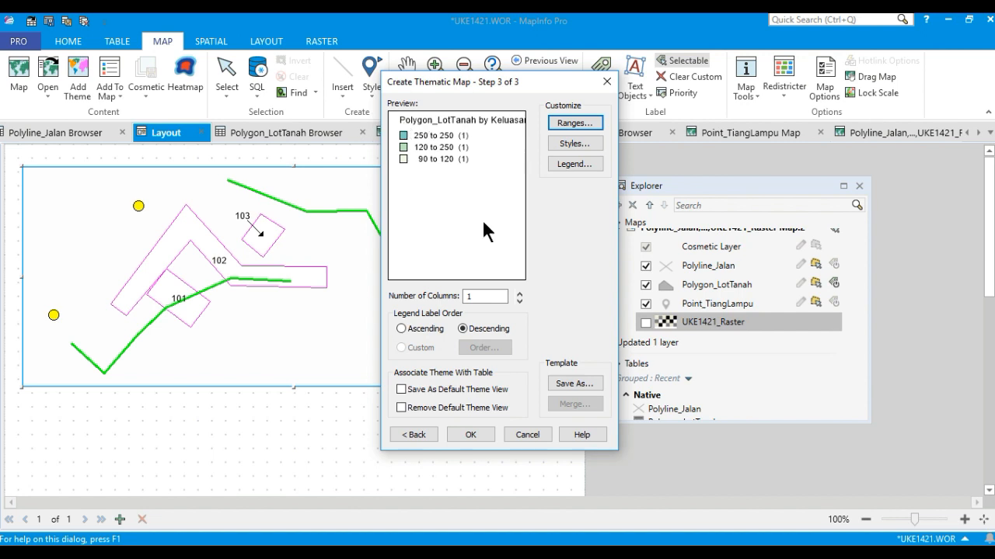
Review the theme's range settings and range styles, accepting both unchanged.
{"action": "left_click", "coordinate": [573, 123]}
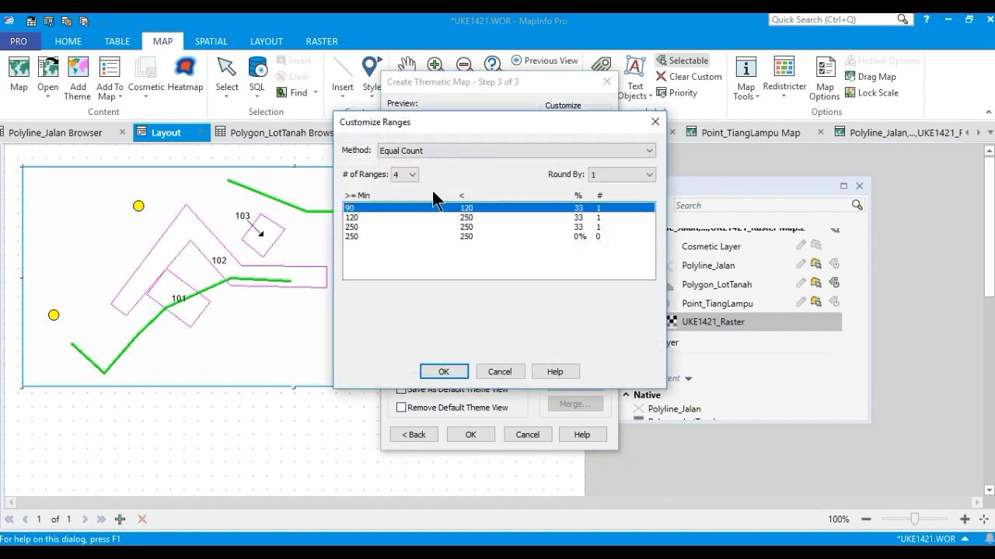
{"action": "left_click", "coordinate": [458, 369]}
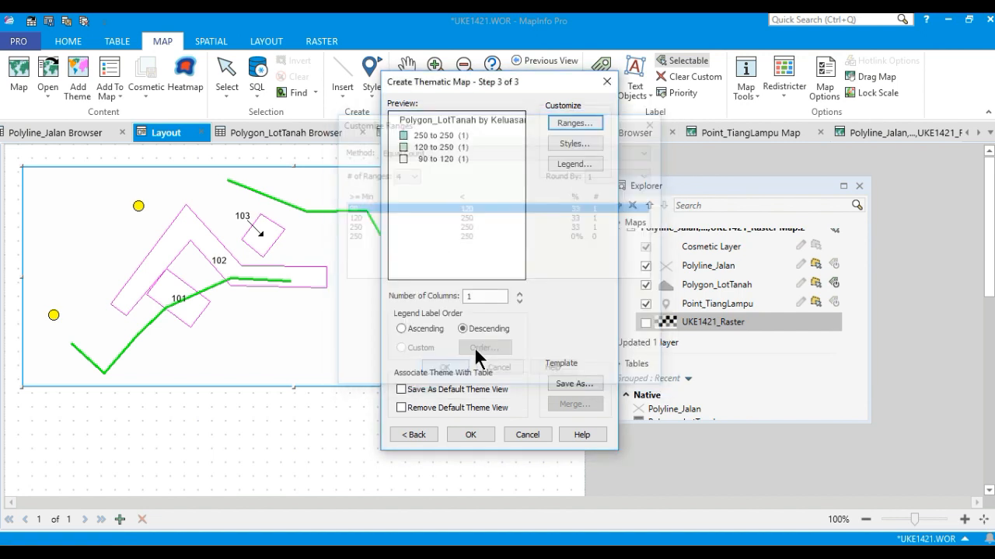
{"action": "left_click", "coordinate": [576, 144]}
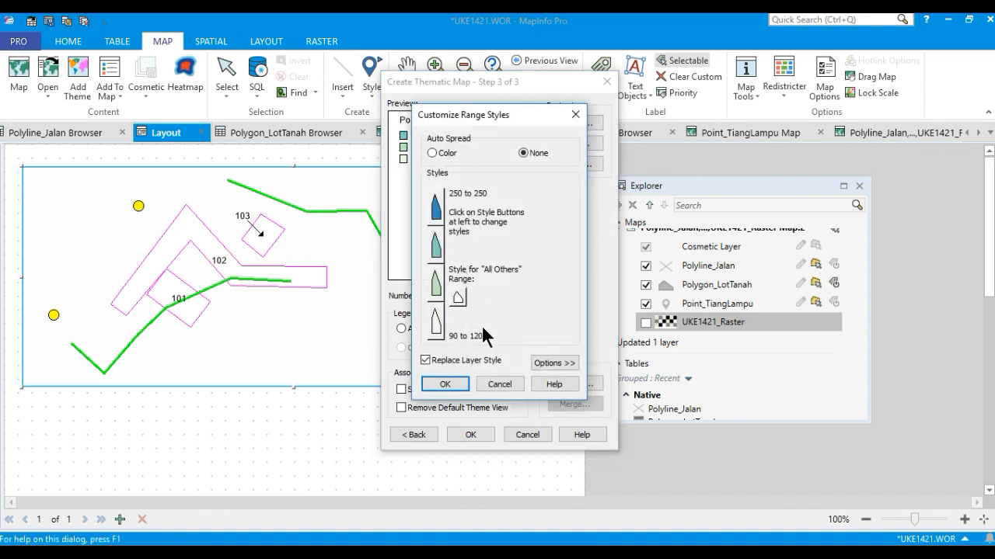
{"action": "left_click", "coordinate": [445, 384]}
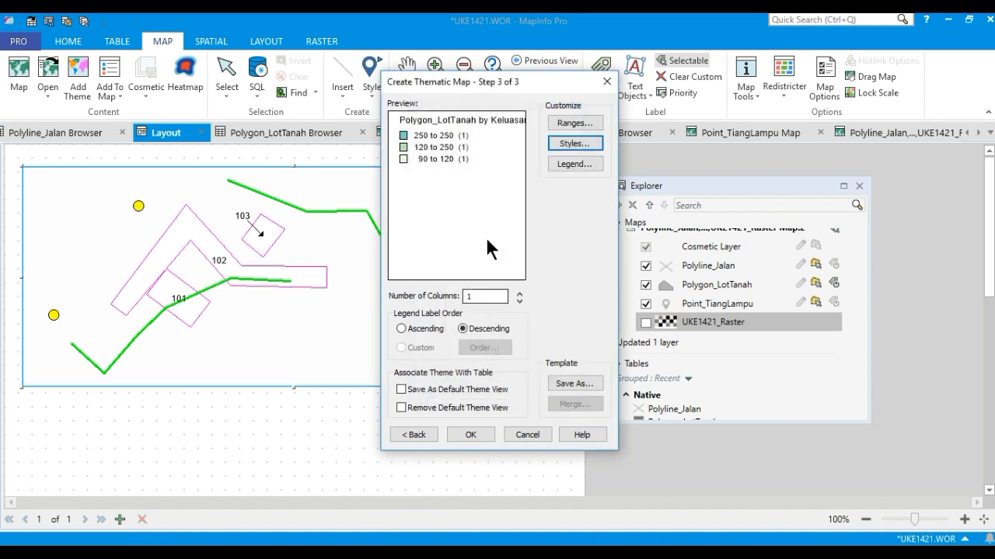
Review the legend's title and range labels, accept them unchanged, and finish creating the thematic map.
{"action": "left_click", "coordinate": [574, 164]}
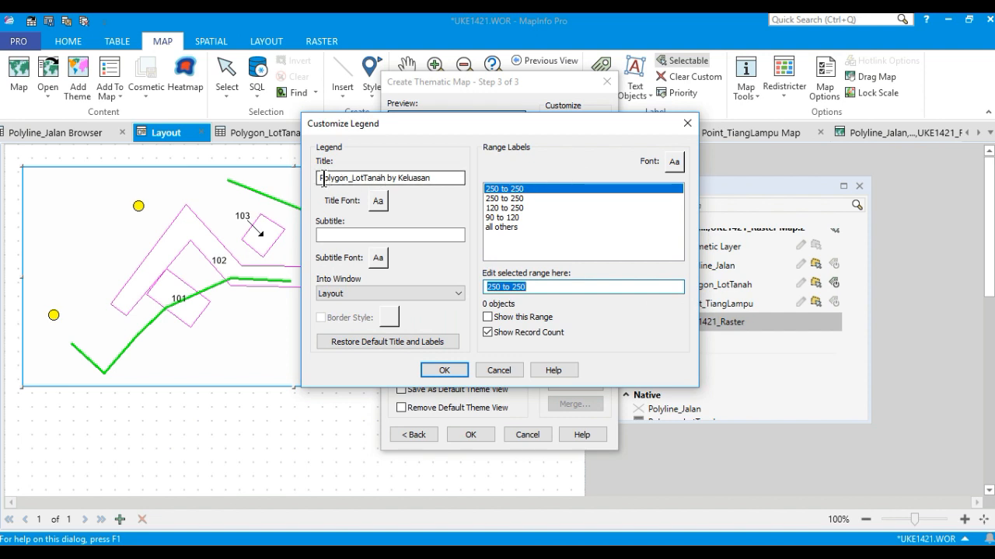
{"action": "left_click", "coordinate": [318, 179]}
{"action": "mouse_move", "coordinate": [319, 178]}
{"action": "left_mouse_down"}
{"action": "mouse_move", "coordinate": [439, 178]}
{"action": "mouse_move", "coordinate": [318, 179]}
{"action": "left_mouse_up"}
{"action": "left_click", "coordinate": [440, 178]}
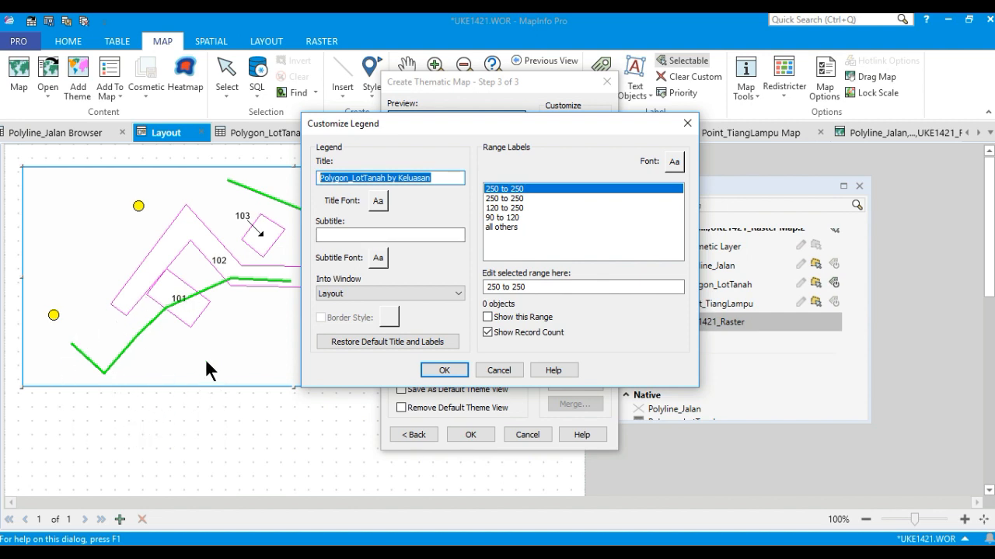
{"action": "left_click", "coordinate": [444, 369]}
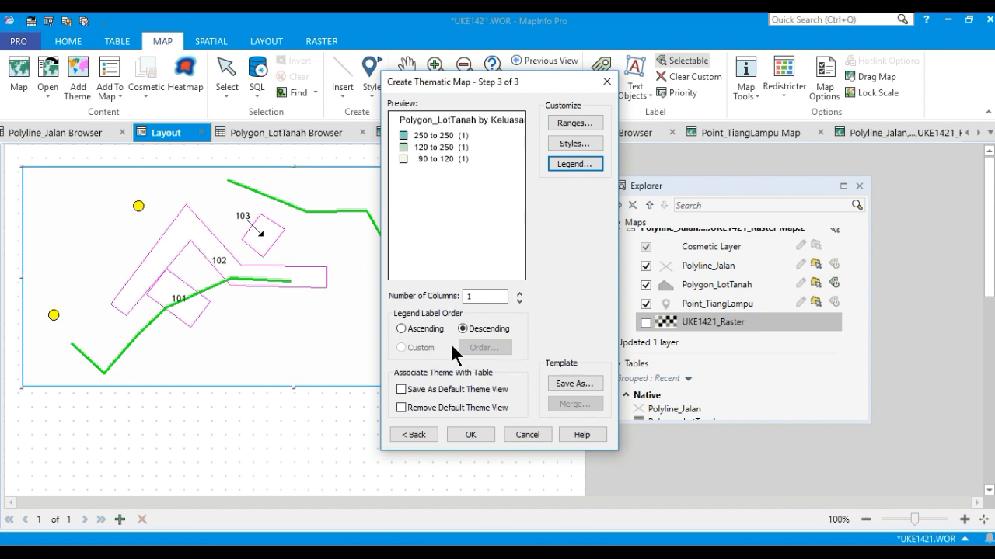
{"action": "left_click", "coordinate": [471, 434]}
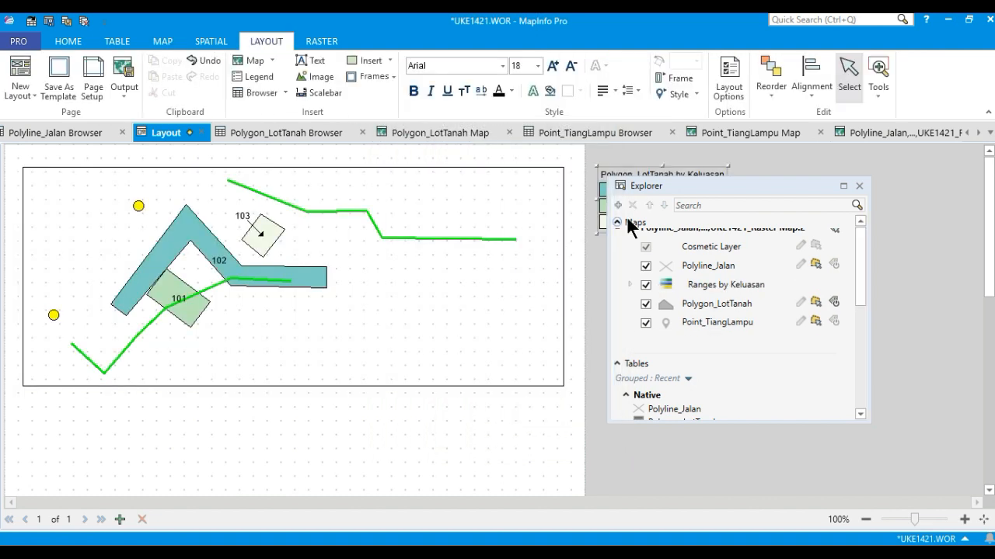
Move the thematic legend onto the layout page below the map's lower-left corner.
{"action": "left_click_drag", "start_coordinate": [676, 185], "coordinate": [719, 250]}
{"action": "left_click_drag", "start_coordinate": [680, 169], "coordinate": [125, 396]}
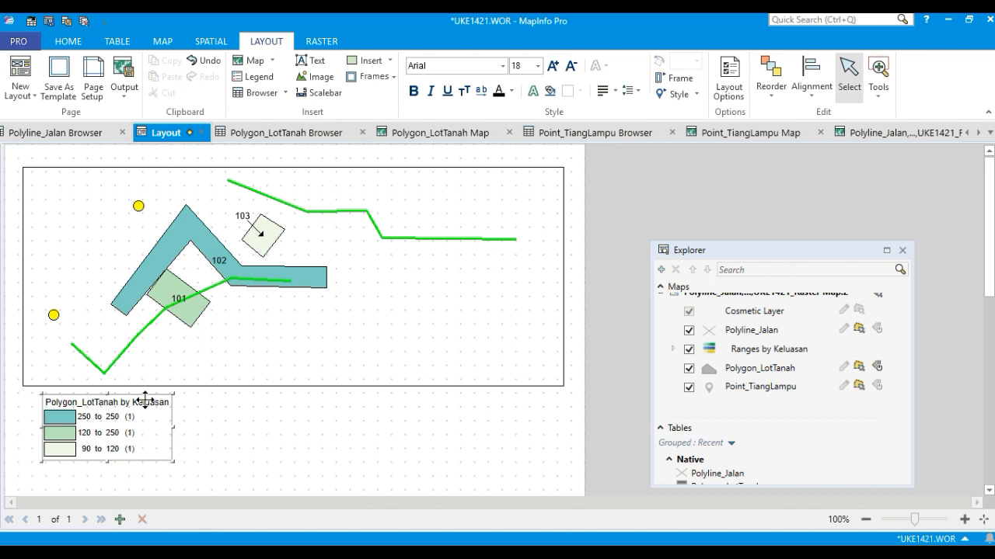
{"action": "left_click", "coordinate": [205, 405]}
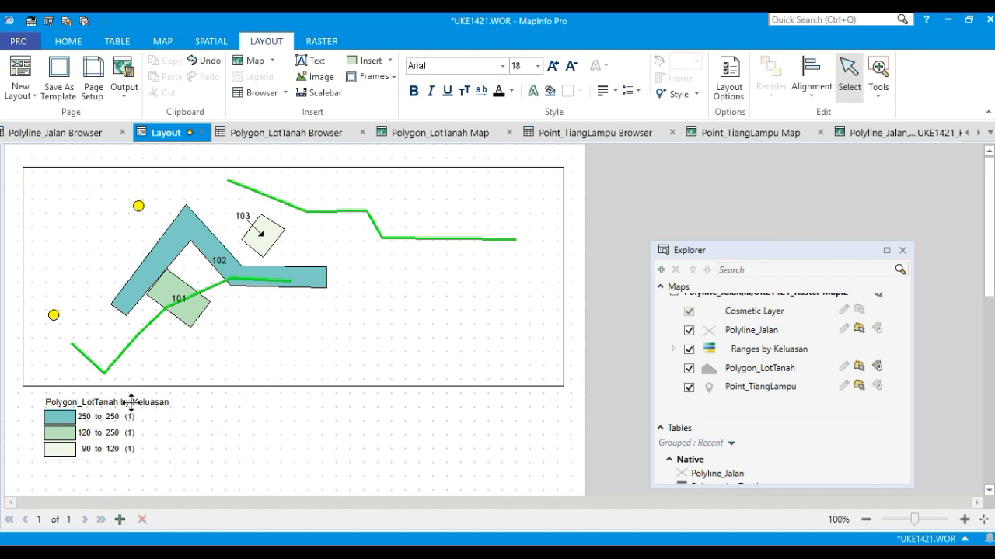
Inspect the legend frame properties, closing them without changes.
{"action": "double_click", "coordinate": [130, 401]}
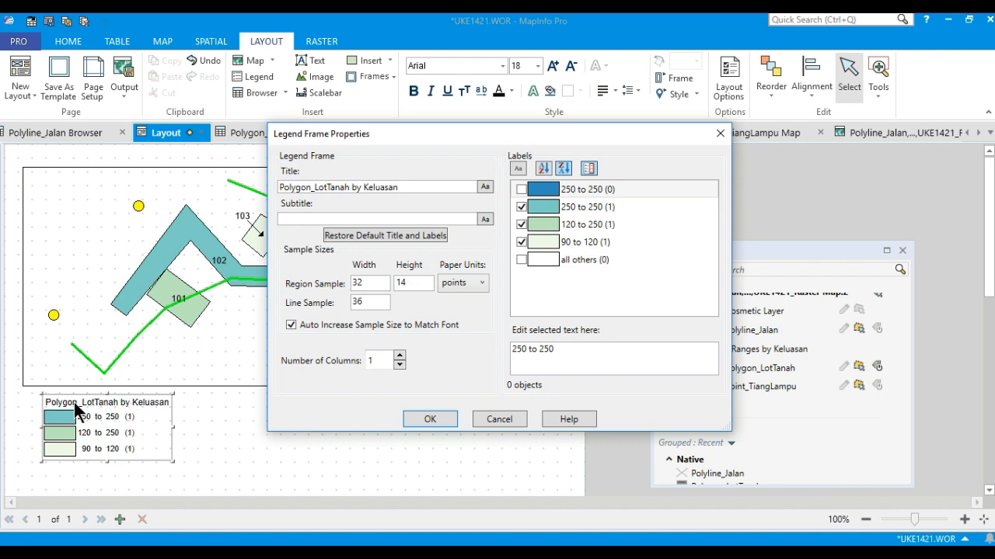
{"action": "left_click", "coordinate": [498, 418]}
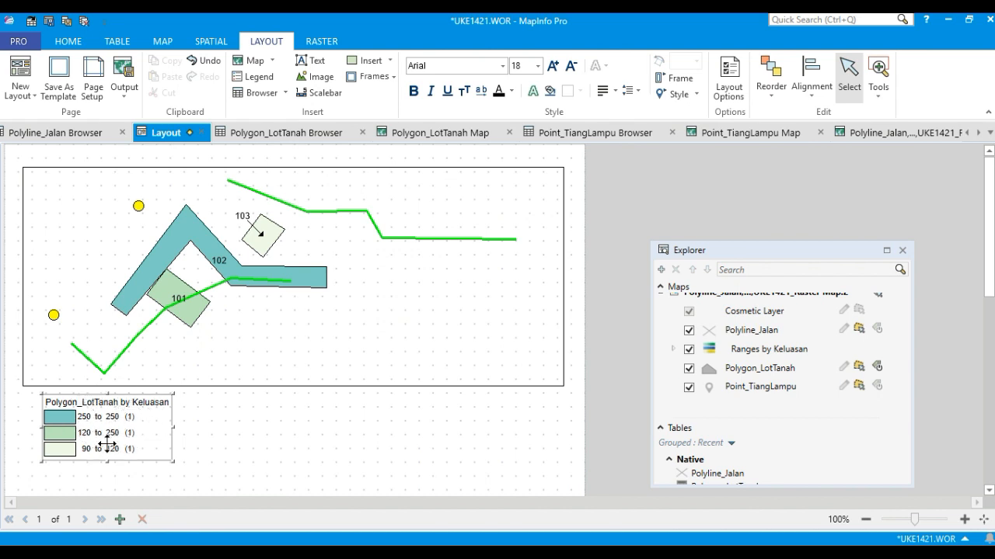
{"action": "double_click", "coordinate": [147, 401]}
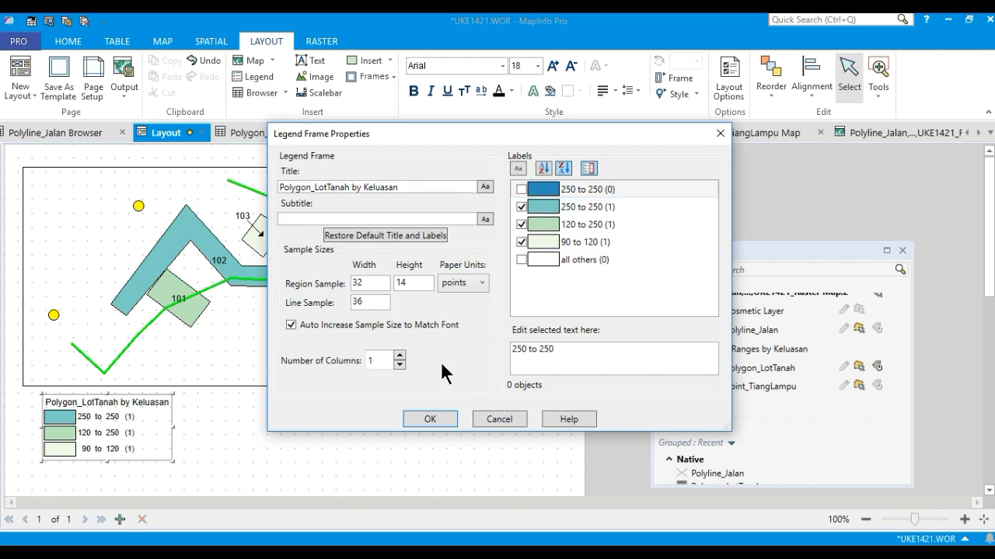
{"action": "left_click", "coordinate": [429, 418]}
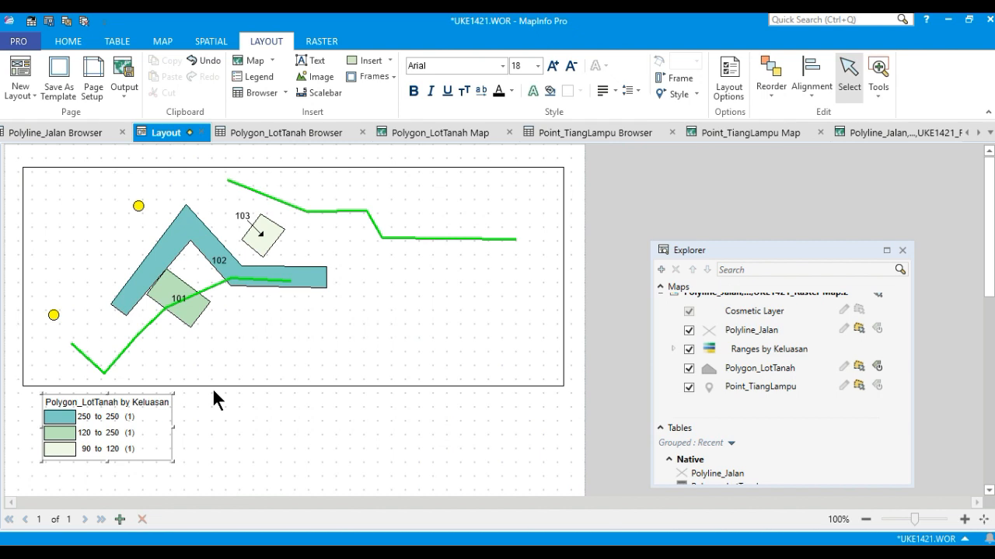
{"action": "left_click", "coordinate": [85, 237]}
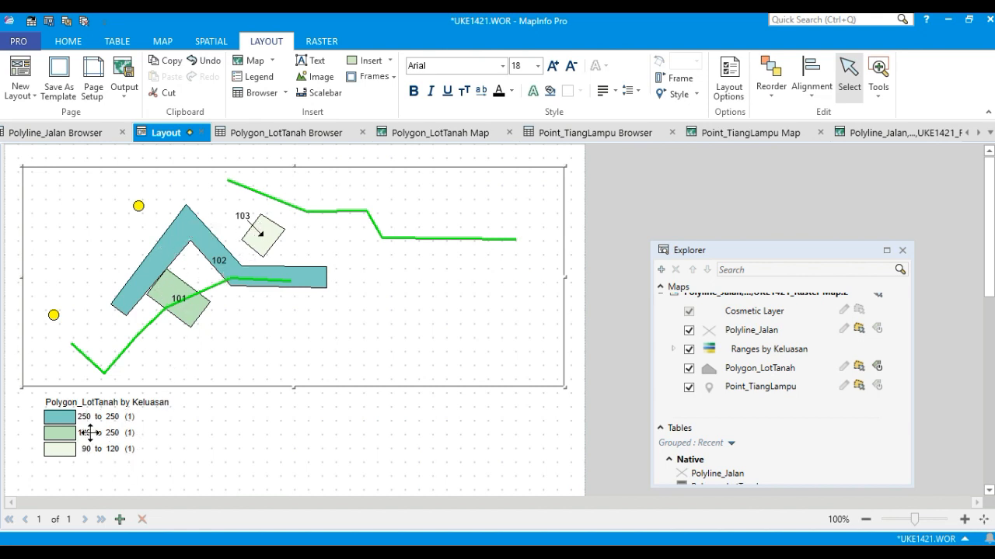
{"action": "left_click", "coordinate": [229, 426]}
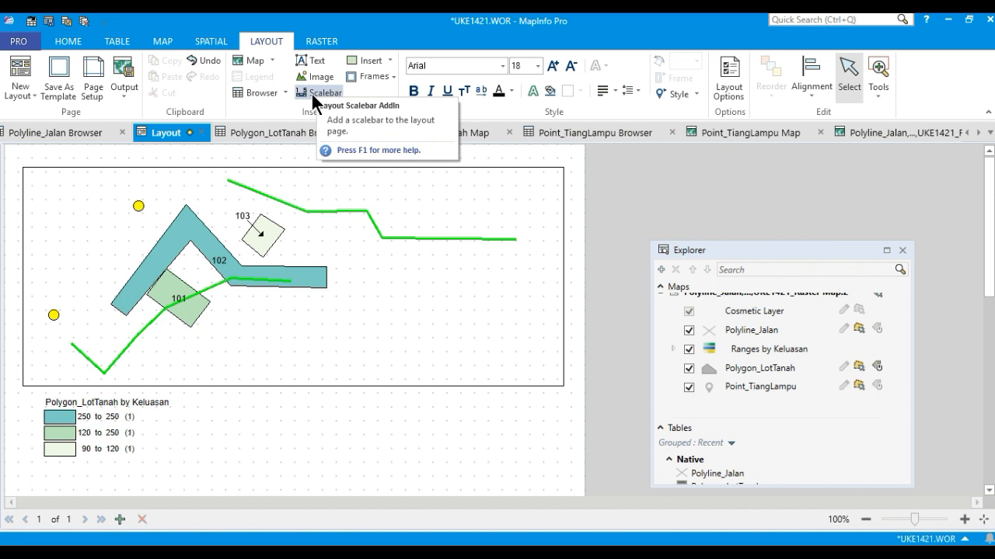
Add a text label reading "Peta Tematik" below the map beside the legend.
{"action": "left_click", "coordinate": [389, 61]}
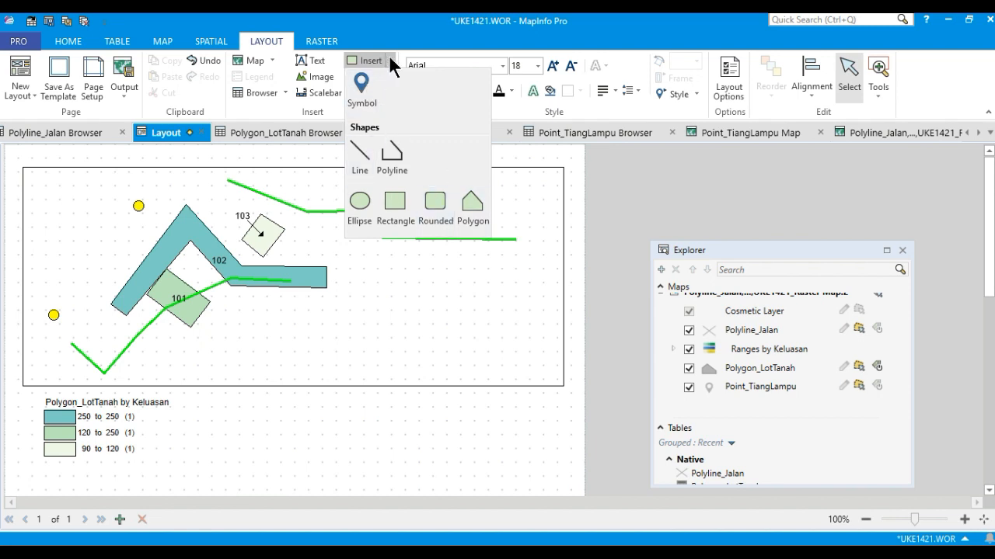
{"action": "left_click", "coordinate": [390, 61]}
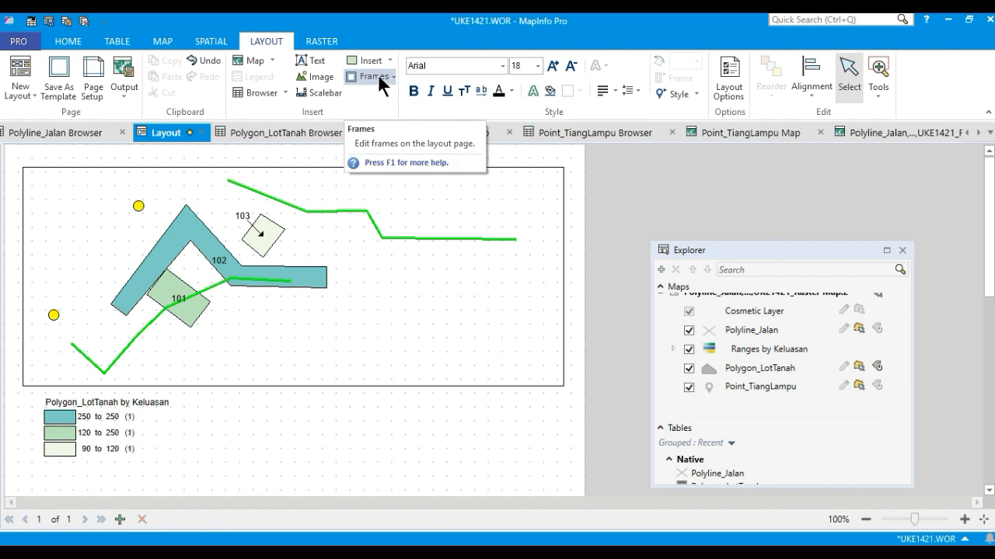
{"action": "left_click", "coordinate": [313, 65]}
{"action": "left_click", "coordinate": [226, 426]}
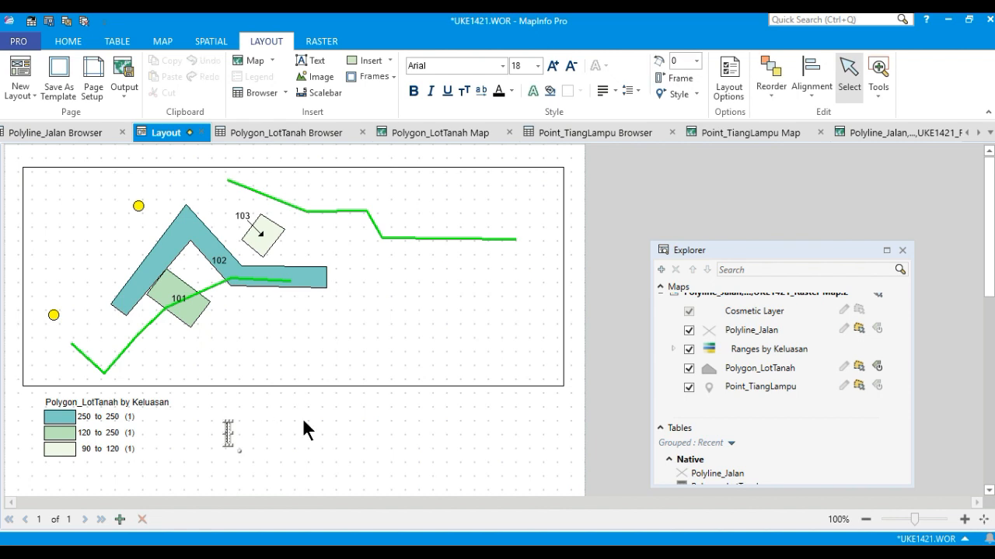
{"action": "type", "text": "Peta Tematik"}
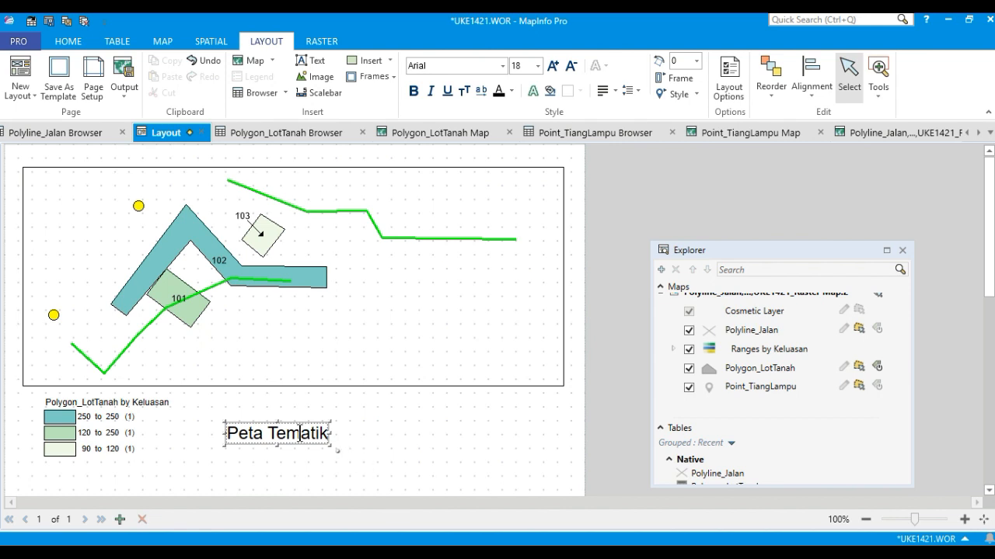
{"action": "left_click_drag", "start_coordinate": [301, 424], "coordinate": [322, 408]}
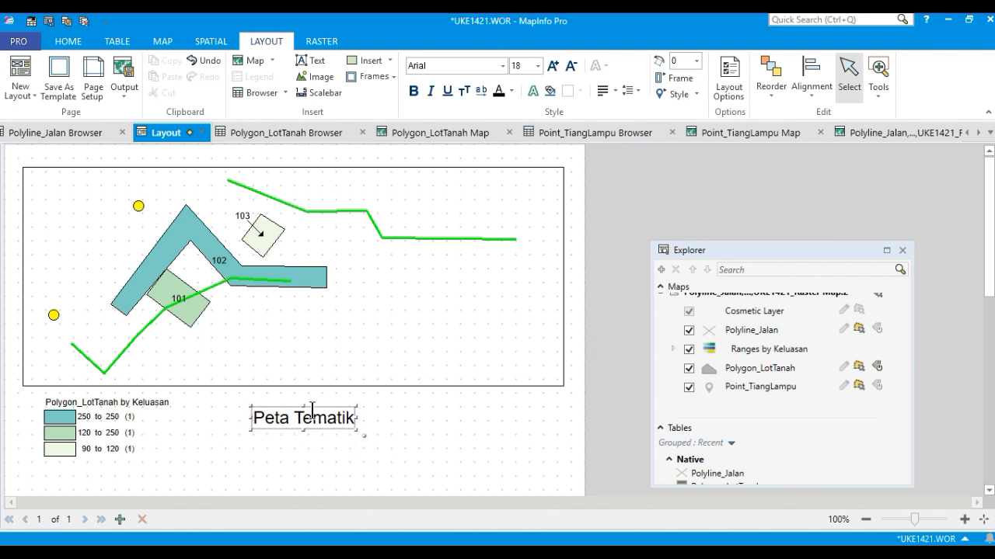
Set the "Peta Tematik" text's font size to 20 and reposition it beside the legend.
{"action": "left_click", "coordinate": [537, 67]}
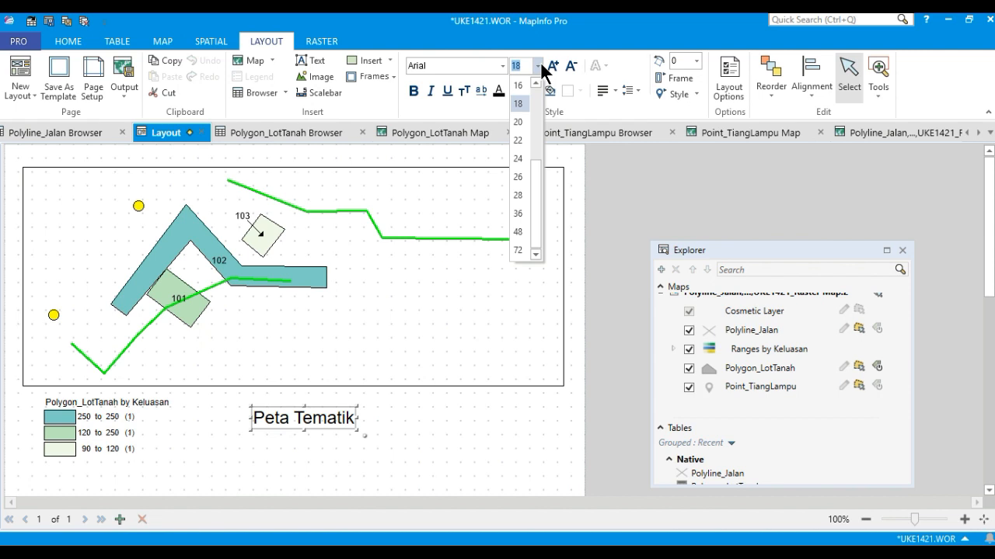
{"action": "left_click", "coordinate": [508, 66]}
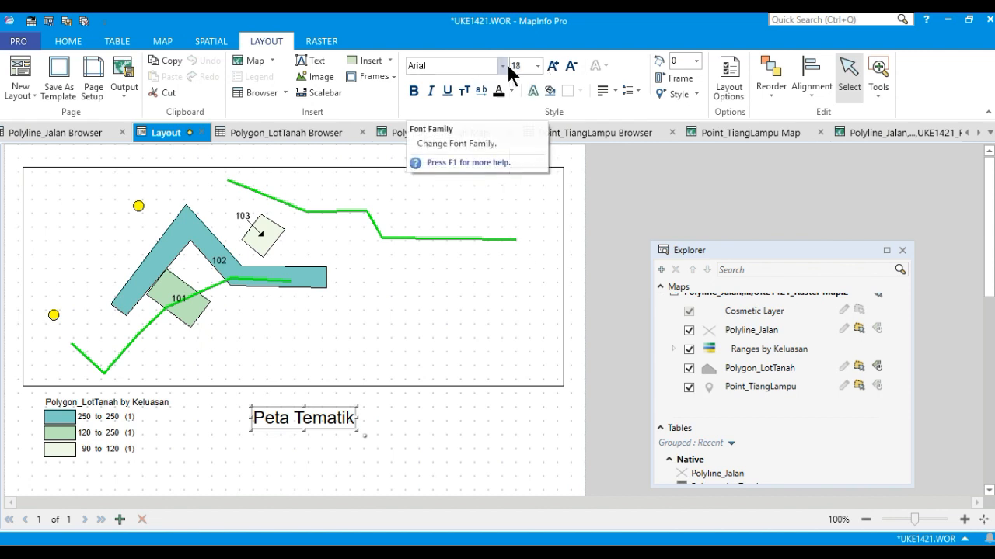
{"action": "left_click", "coordinate": [537, 66]}
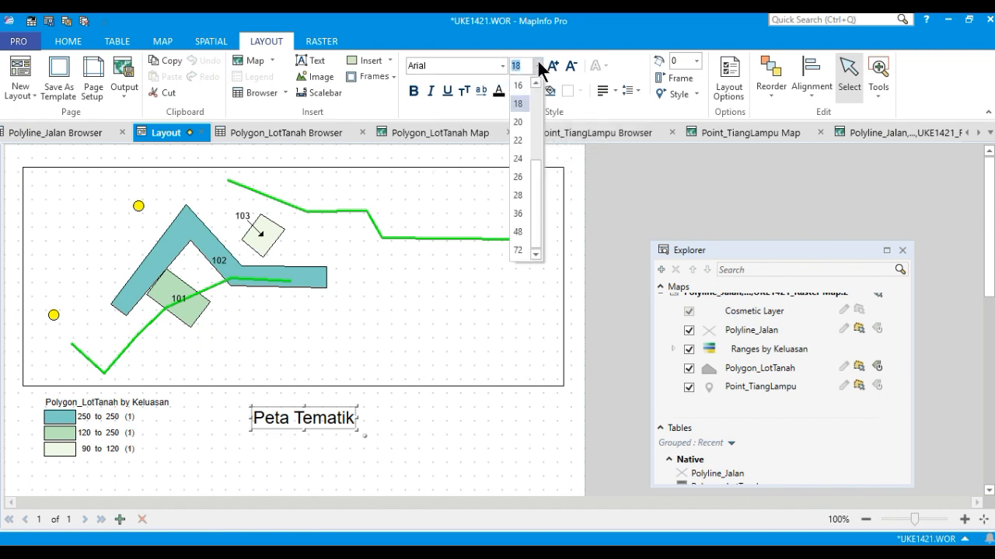
{"action": "left_click", "coordinate": [518, 122]}
{"action": "left_click_drag", "start_coordinate": [322, 408], "coordinate": [302, 414]}
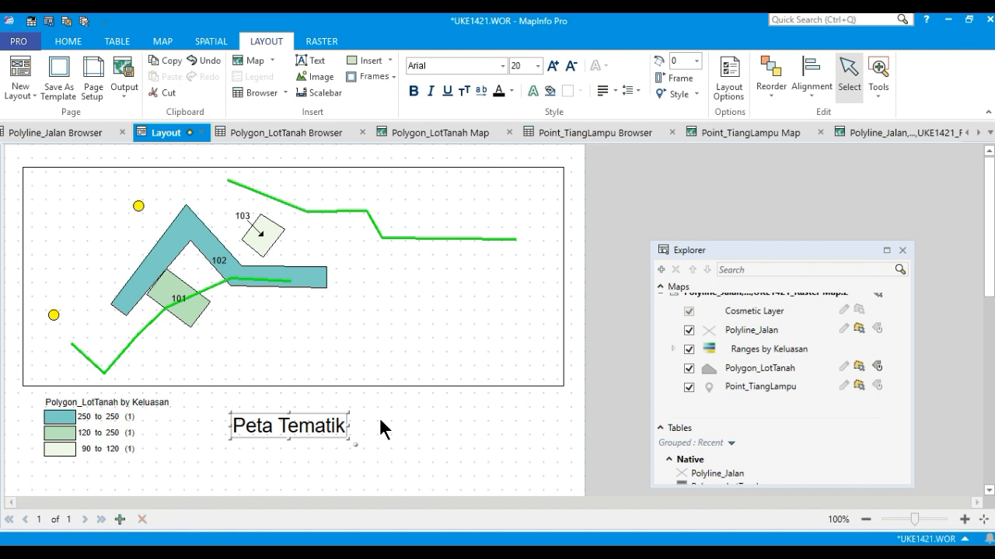
Add a kilometre scalebar with cartographic scale linked to the map, placed below the map at the lower right.
{"action": "left_click", "coordinate": [323, 92]}
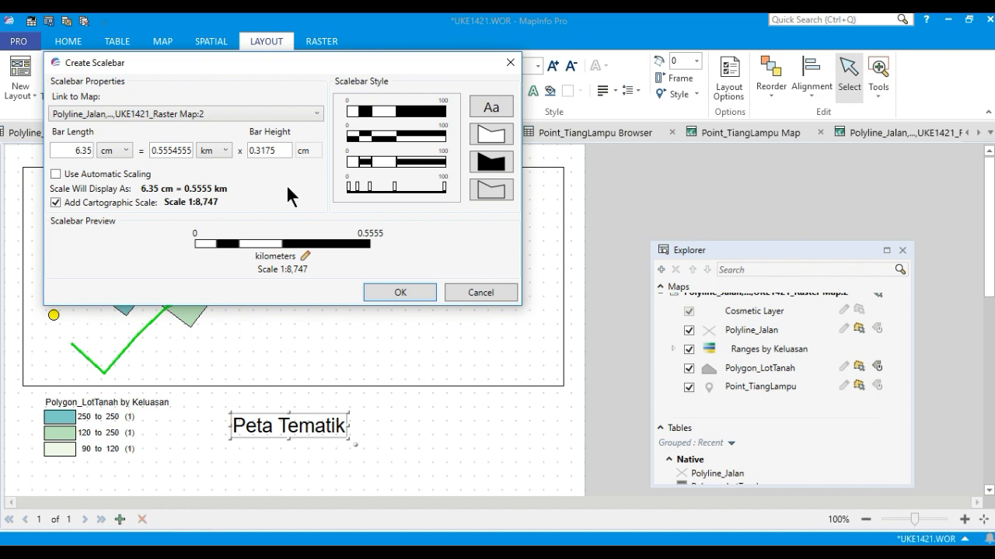
{"action": "left_click", "coordinate": [55, 203]}
{"action": "left_click", "coordinate": [56, 203]}
{"action": "left_click", "coordinate": [400, 292]}
{"action": "left_click_drag", "start_coordinate": [132, 160], "coordinate": [474, 452]}
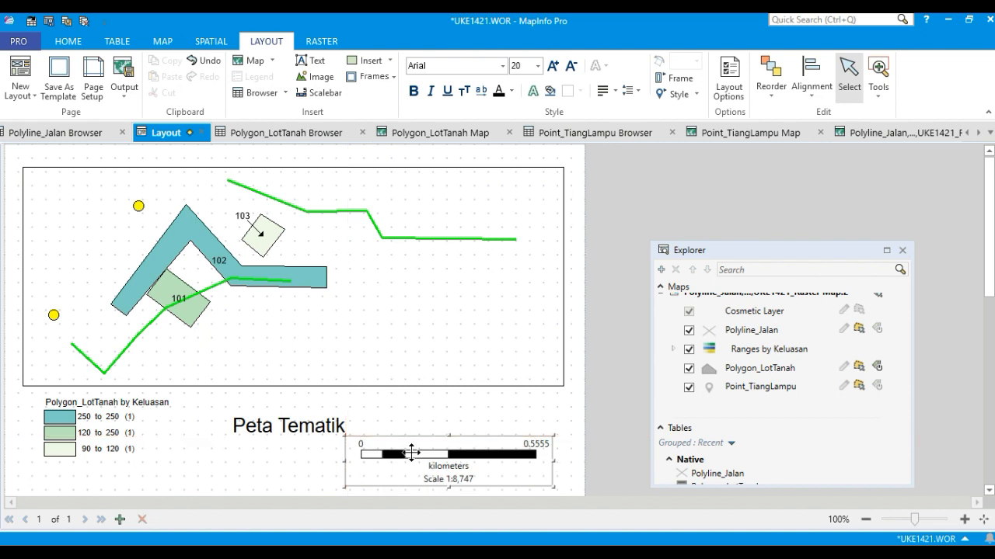
Move the title text and the scalebar up closer to the map frame.
{"action": "left_click", "coordinate": [295, 417]}
{"action": "left_click_drag", "start_coordinate": [296, 418], "coordinate": [295, 407]}
{"action": "left_click_drag", "start_coordinate": [430, 459], "coordinate": [418, 442]}
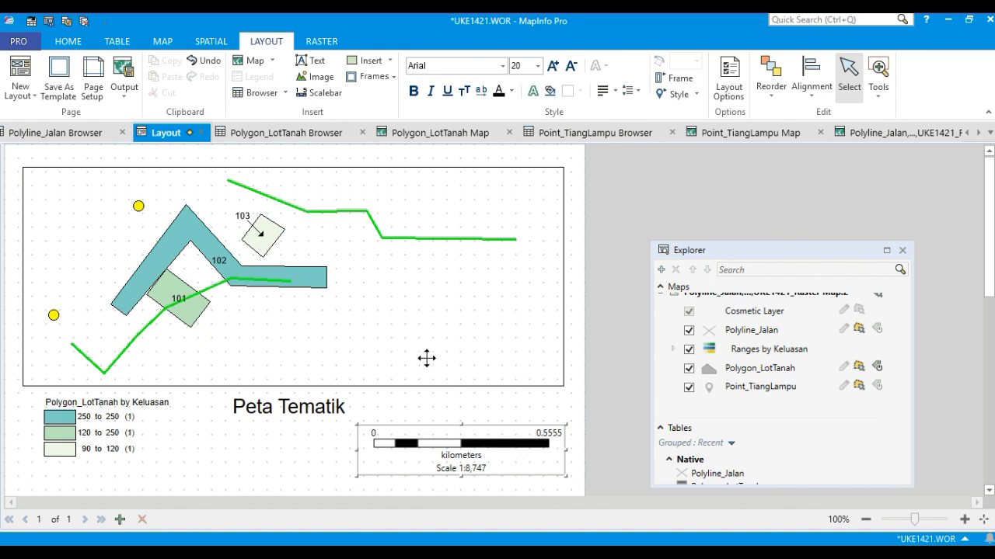
Set the layout map's cartographic scale to 1:9000 through Change View.
{"action": "left_click", "coordinate": [453, 293]}
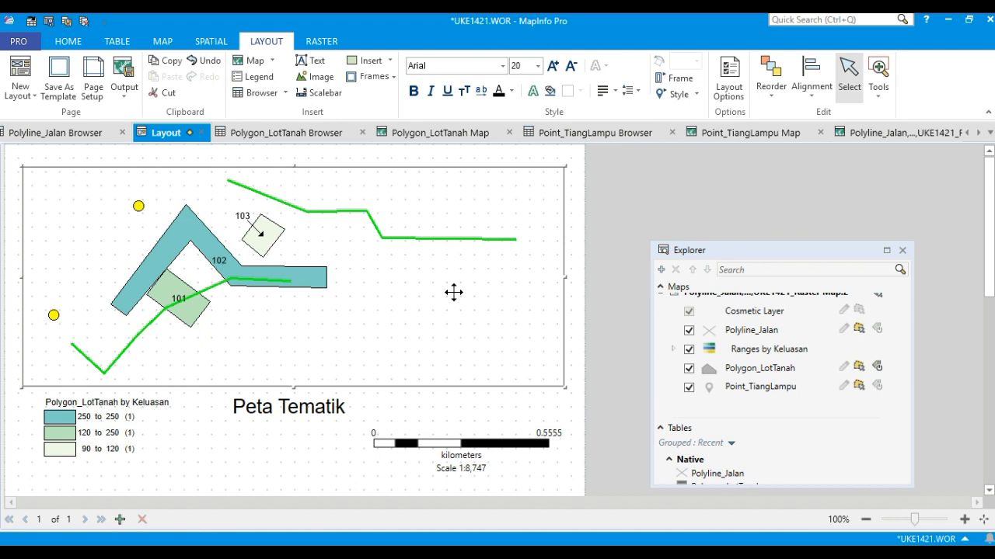
{"action": "double_click", "coordinate": [454, 293]}
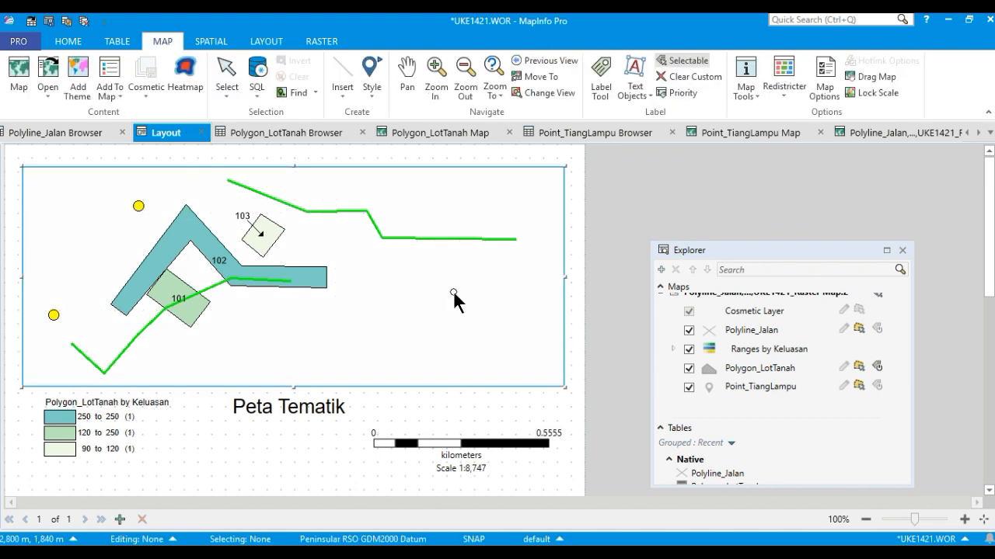
{"action": "right_click", "coordinate": [457, 278]}
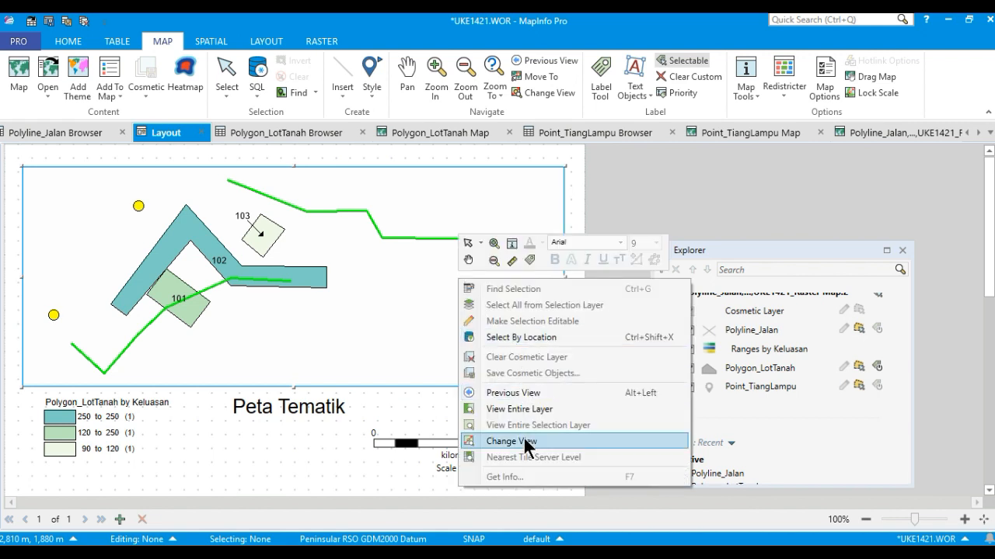
{"action": "left_click", "coordinate": [576, 439]}
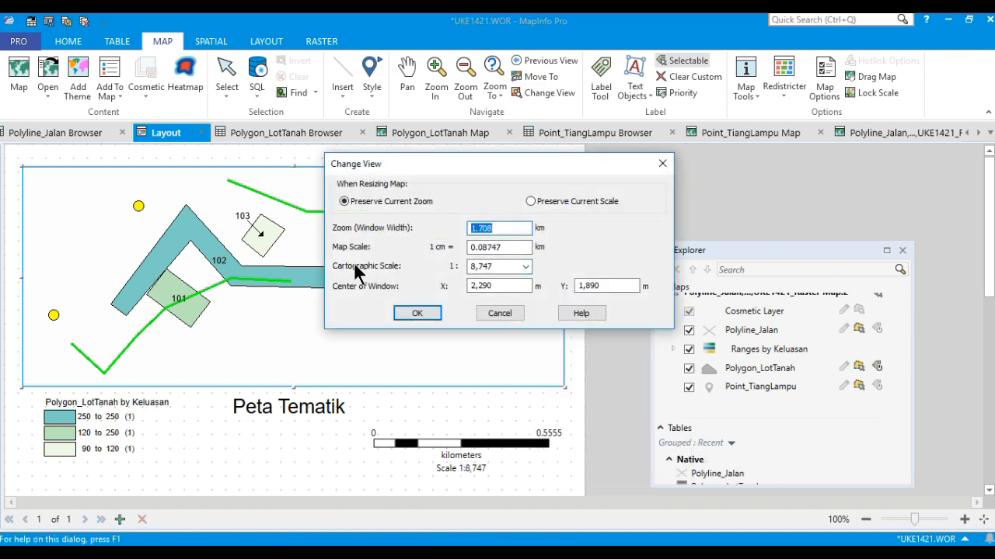
{"action": "double_click", "coordinate": [501, 270]}
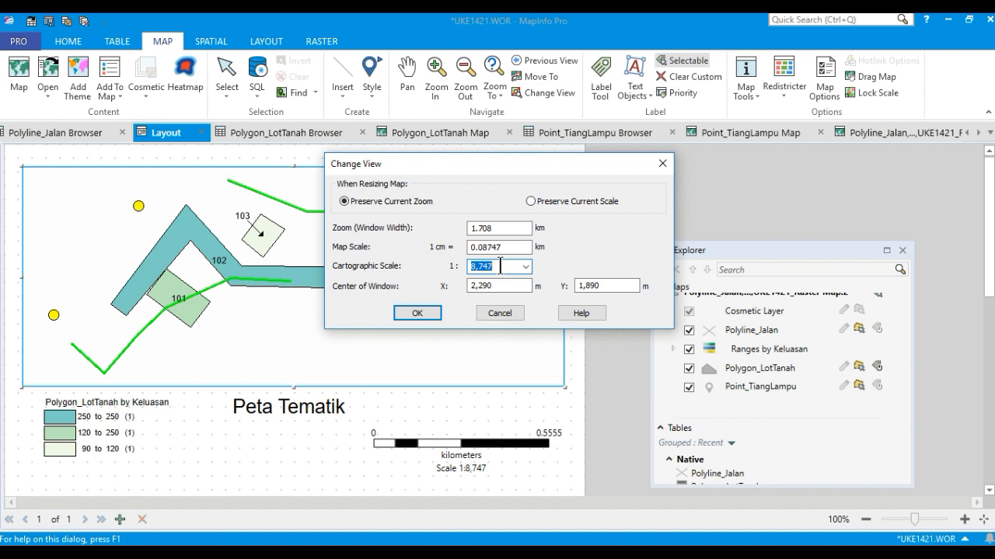
{"action": "type", "text": "9000"}
{"action": "left_click", "coordinate": [429, 311]}
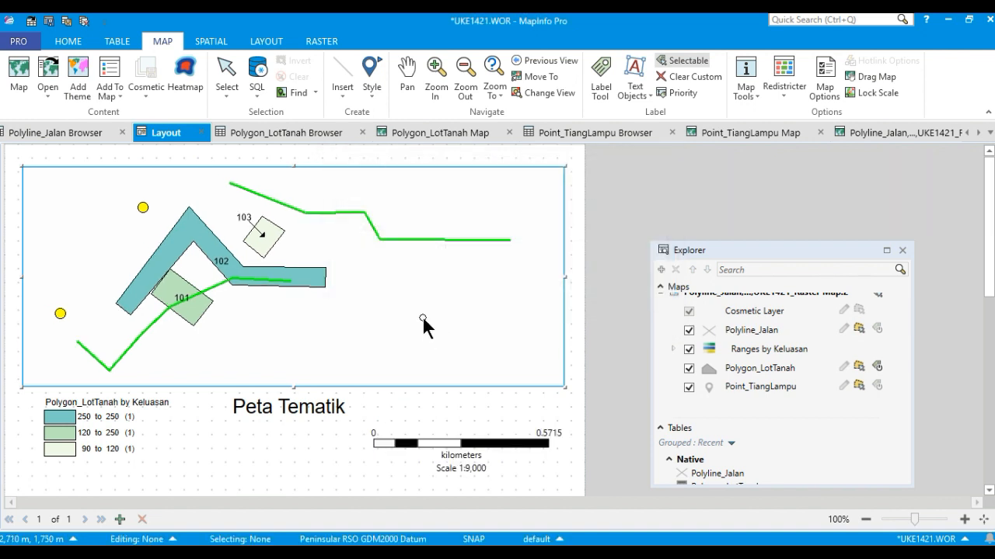
Change the layout map's cartographic scale to 1:5,000 through Change View.
{"action": "left_click", "coordinate": [267, 455]}
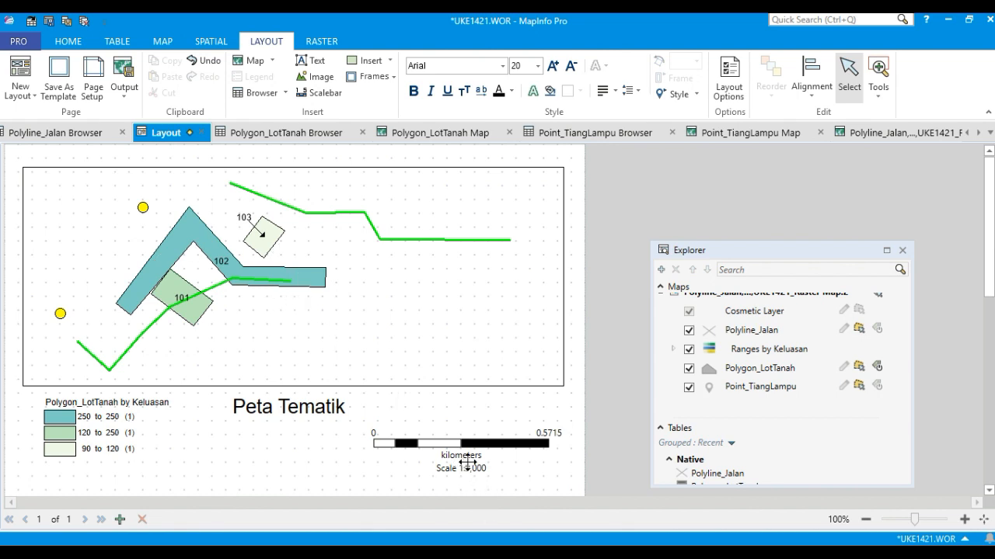
{"action": "double_click", "coordinate": [422, 309]}
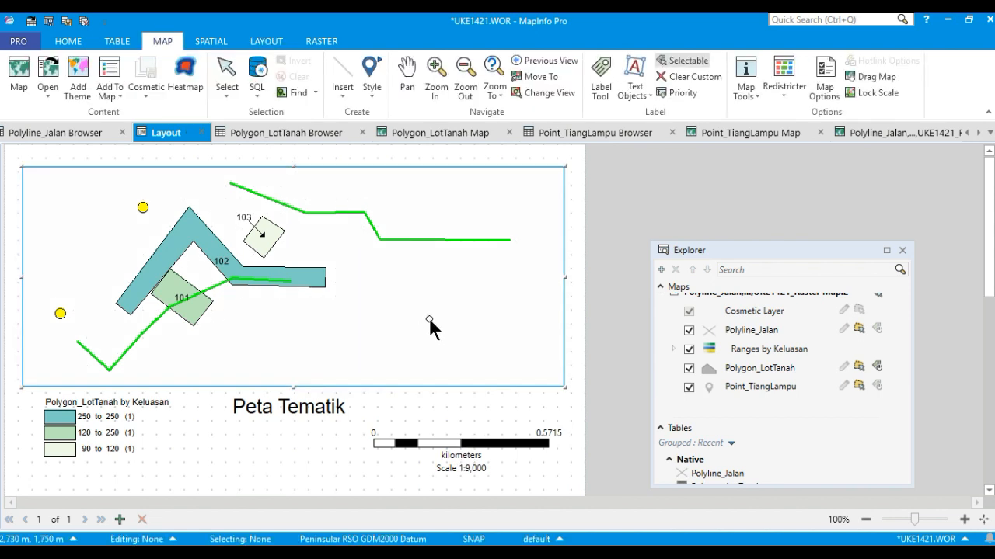
{"action": "right_click", "coordinate": [441, 309]}
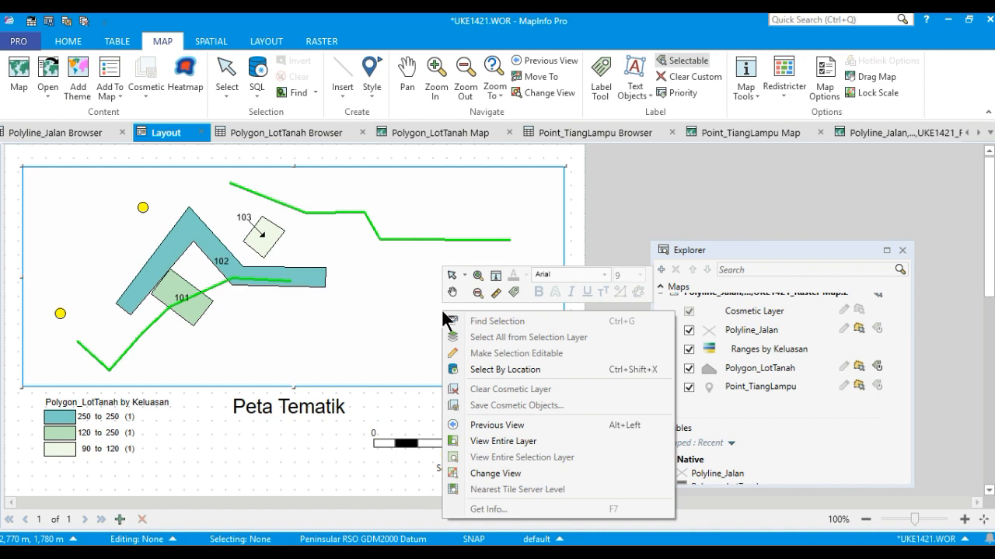
{"action": "left_click", "coordinate": [506, 474]}
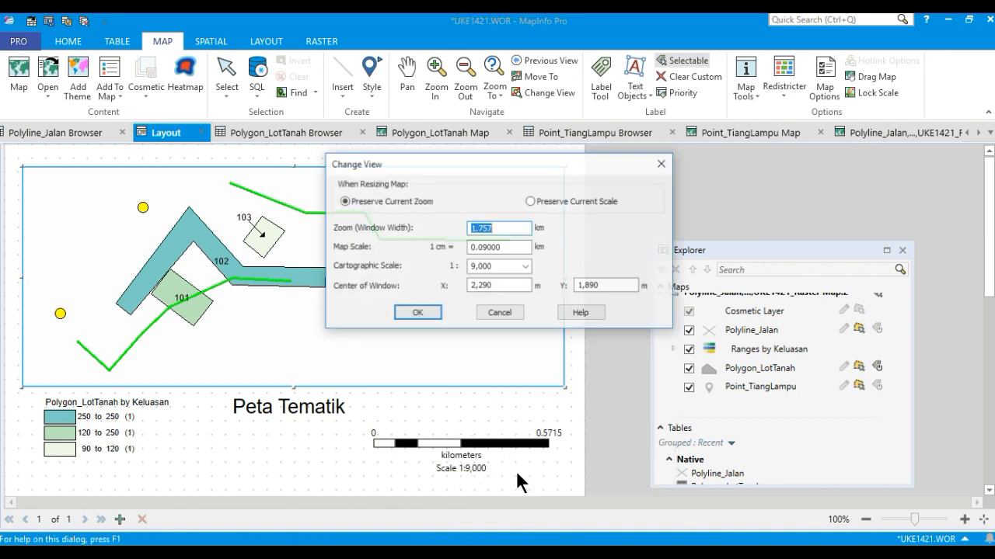
{"action": "left_click", "coordinate": [526, 267]}
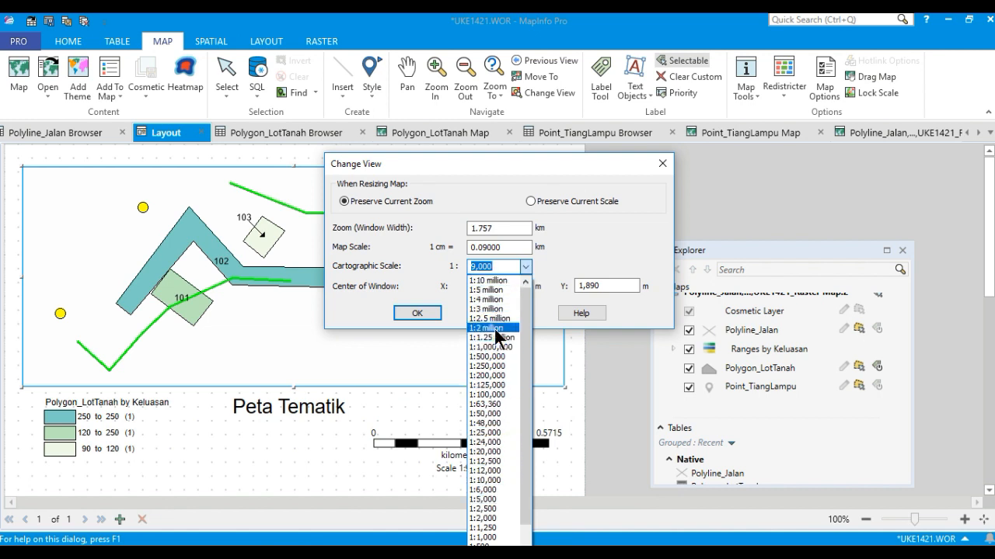
{"action": "left_click", "coordinate": [498, 498]}
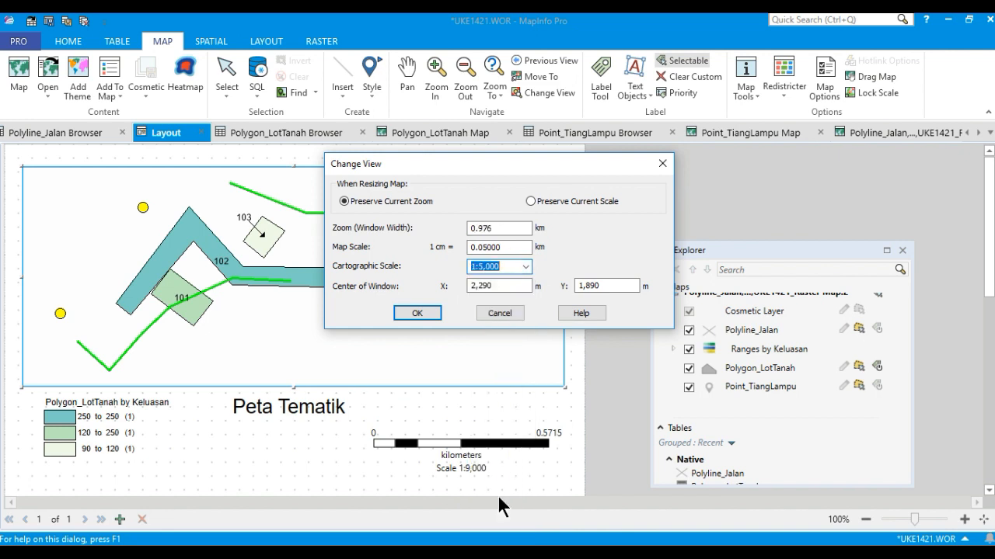
{"action": "left_click", "coordinate": [418, 312]}
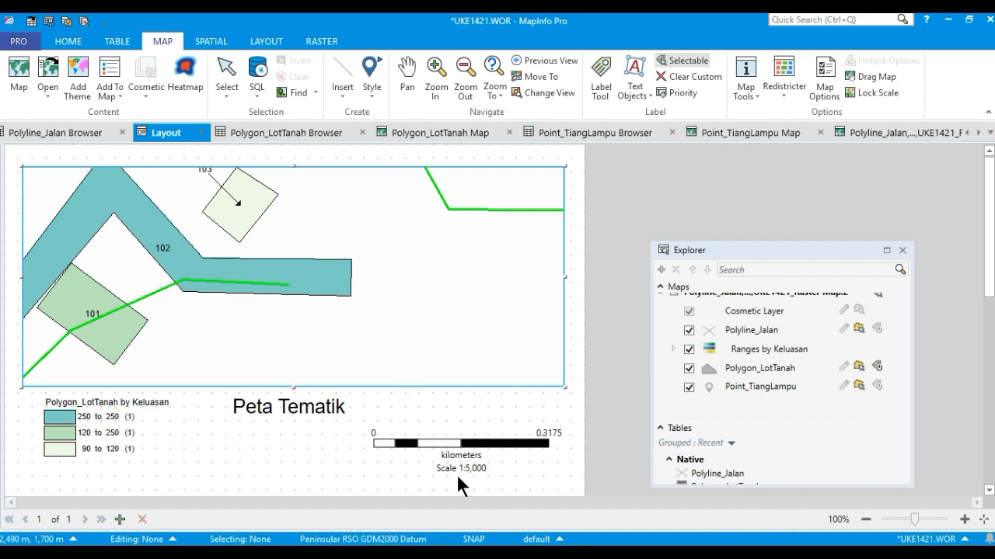
Set the layout map's cartographic scale back to 1:9000 through Change View.
{"action": "right_click", "coordinate": [439, 339]}
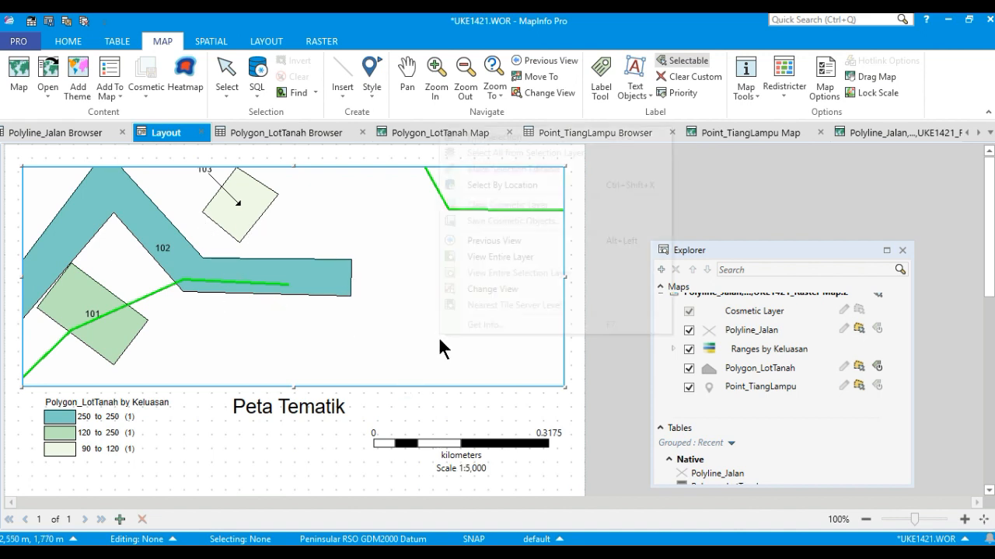
{"action": "left_click", "coordinate": [508, 291]}
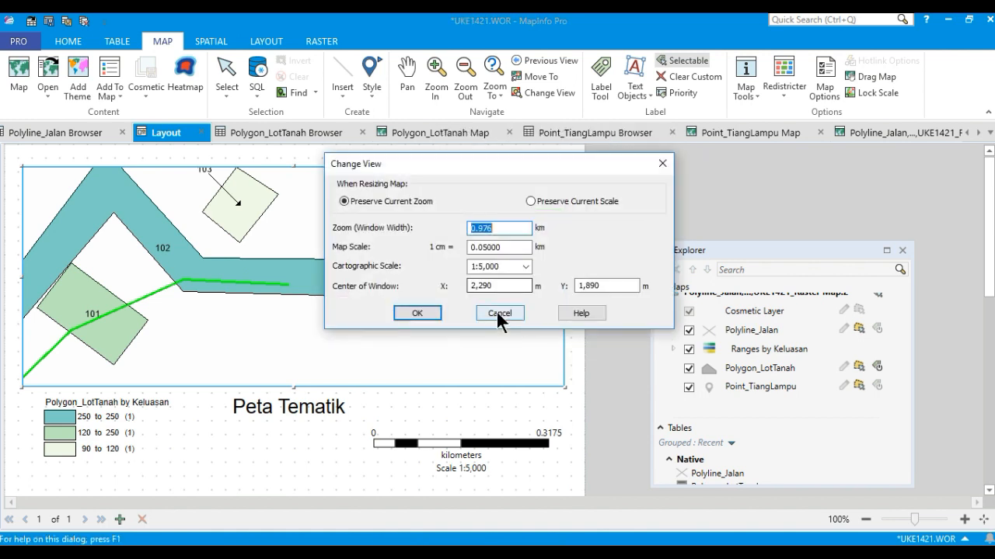
{"action": "left_click", "coordinate": [520, 267]}
{"action": "type", "text": "9000"}
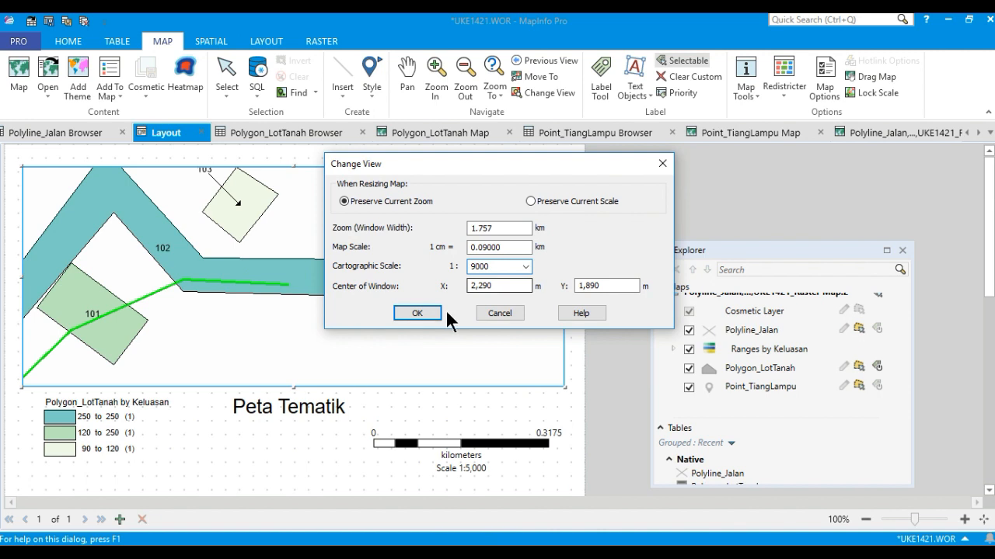
{"action": "left_click", "coordinate": [412, 313]}
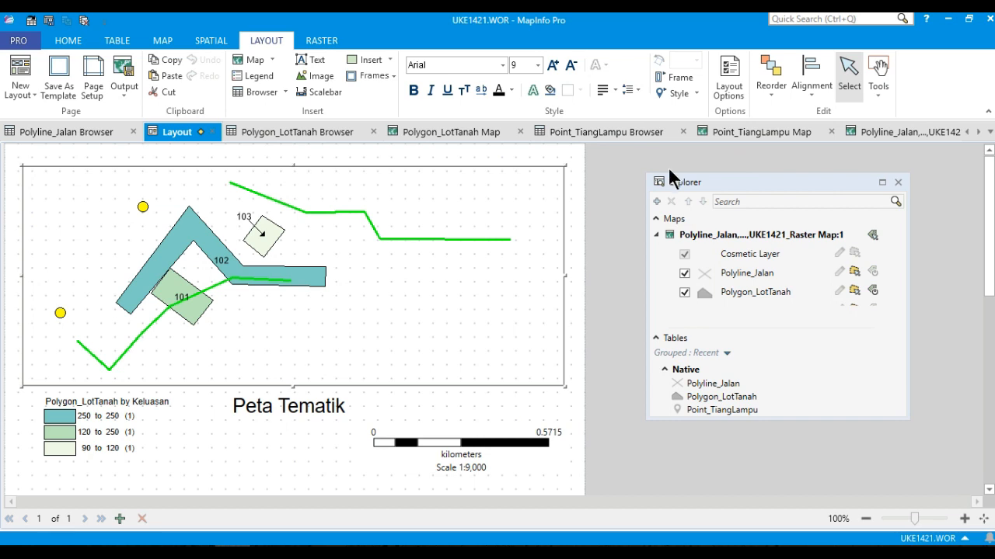
Add a legend for the map and reorder its frames as Point_TiangLampu, Polyline_Jalan, Polygon_LotTanah.
{"action": "left_click_drag", "start_coordinate": [740, 180], "coordinate": [752, 199]}
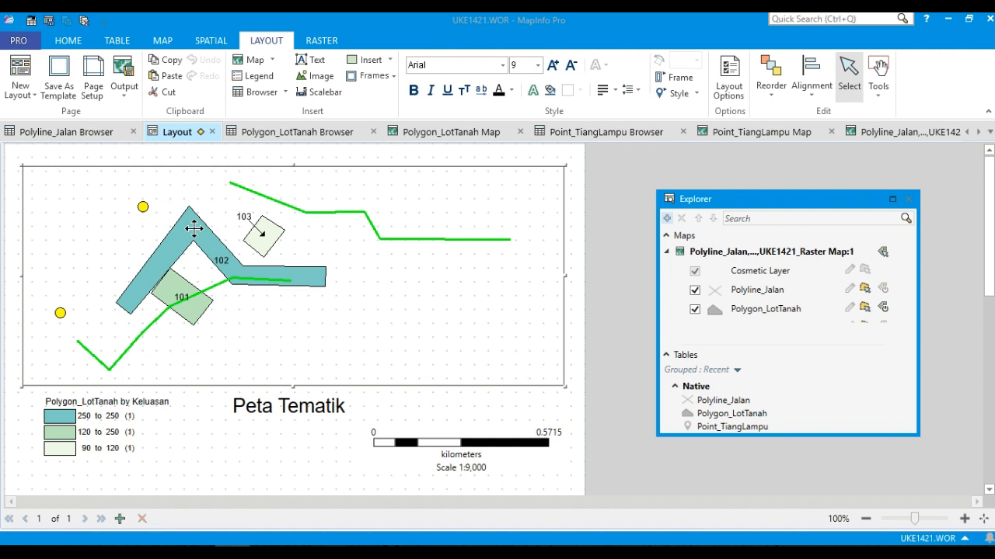
{"action": "left_click", "coordinate": [199, 187]}
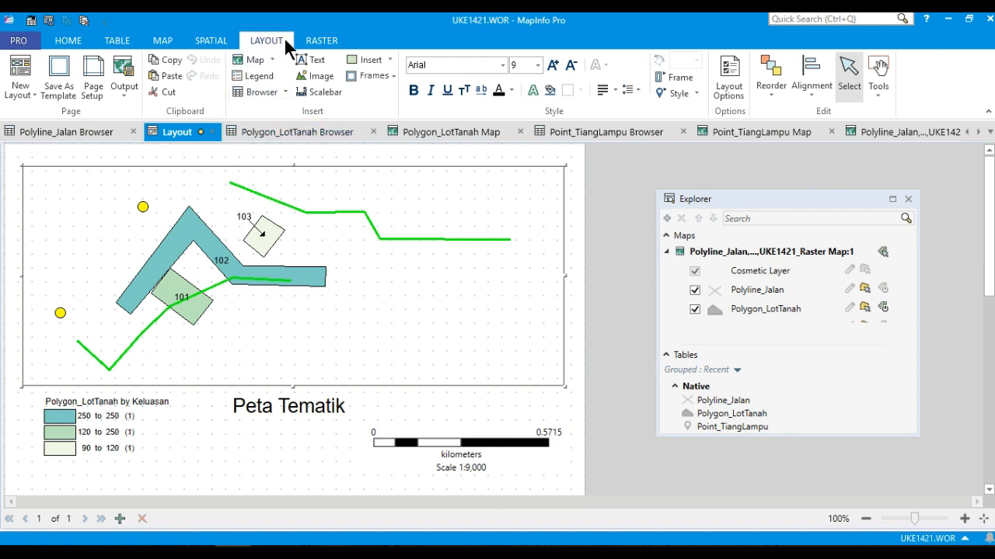
{"action": "left_click", "coordinate": [261, 76]}
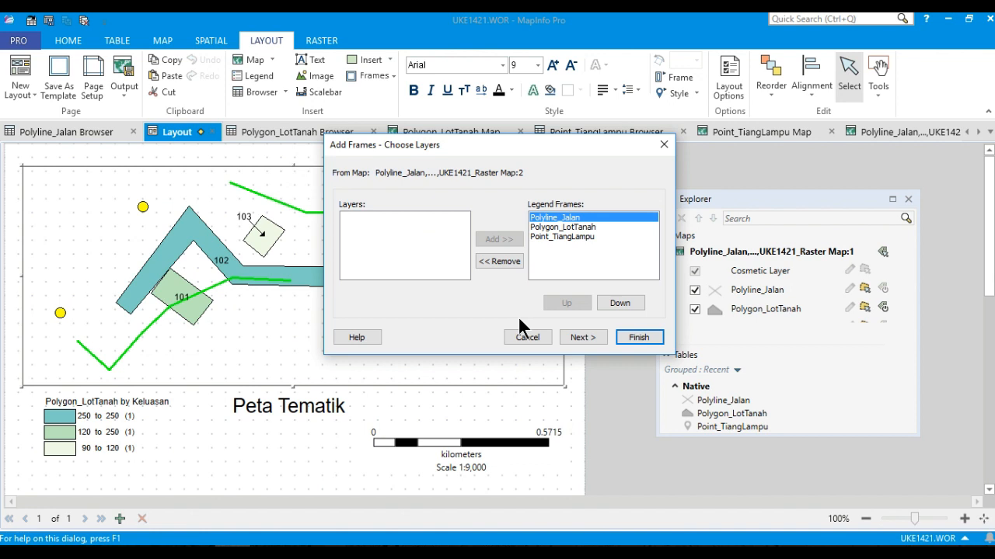
{"action": "left_click", "coordinate": [555, 229]}
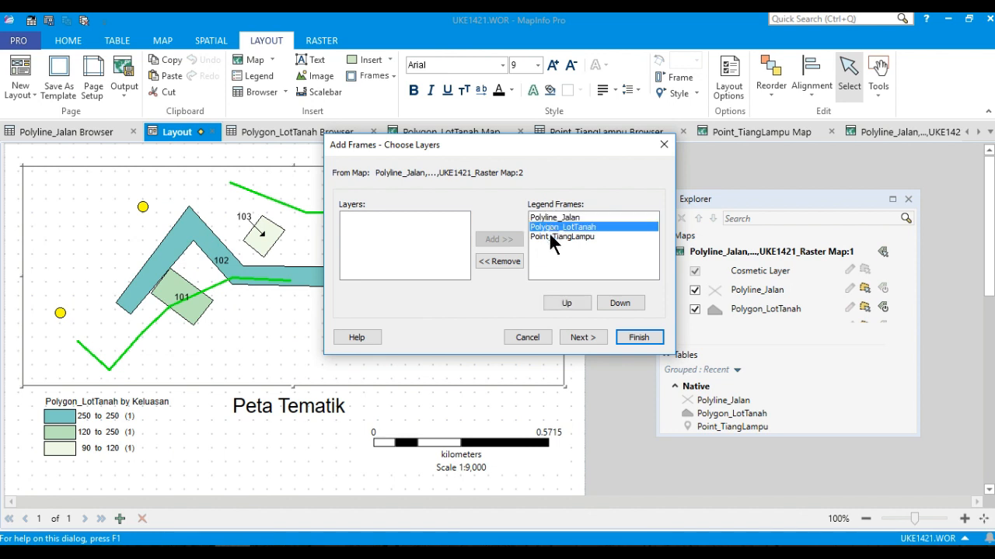
{"action": "left_click", "coordinate": [553, 237]}
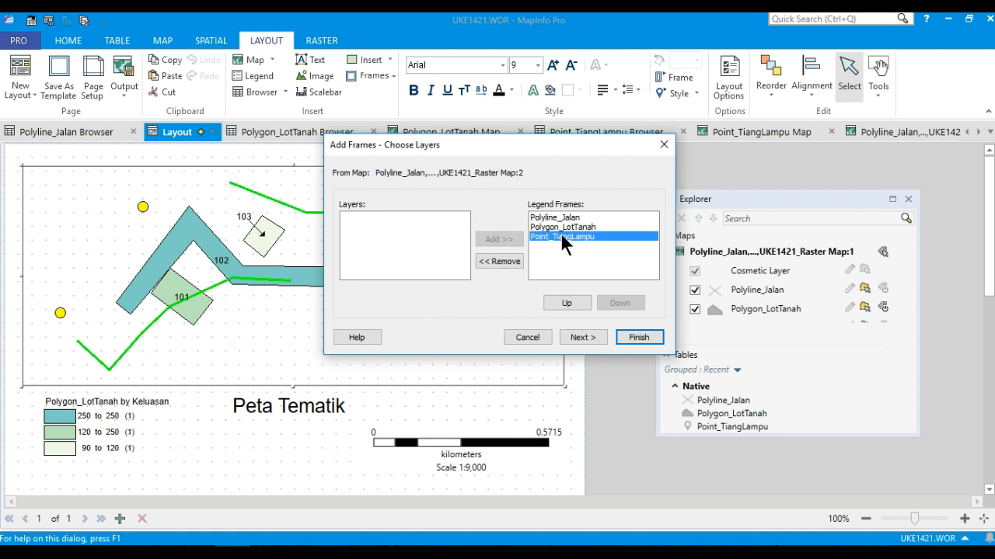
{"action": "left_click", "coordinate": [570, 302]}
{"action": "left_click", "coordinate": [571, 301]}
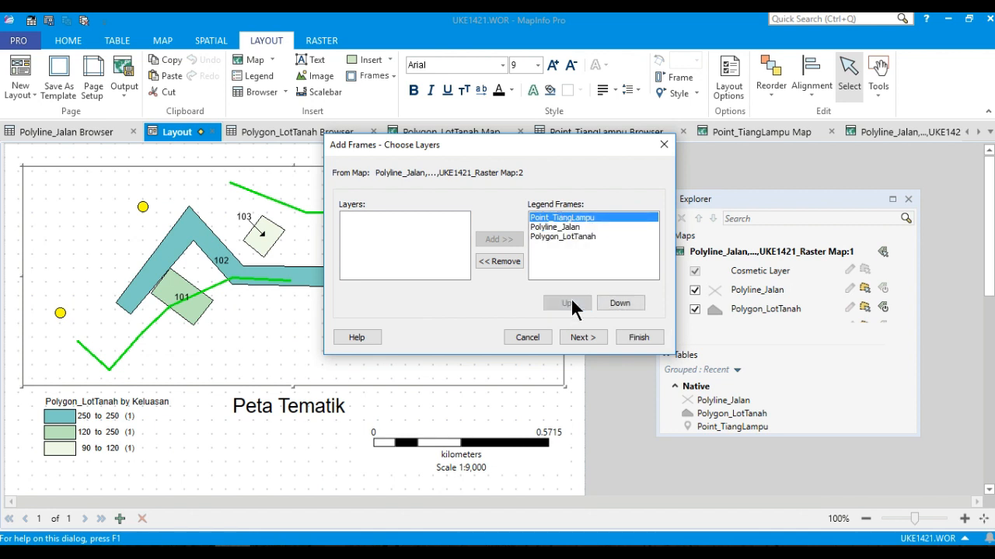
{"action": "left_click", "coordinate": [560, 226]}
{"action": "left_click", "coordinate": [565, 236]}
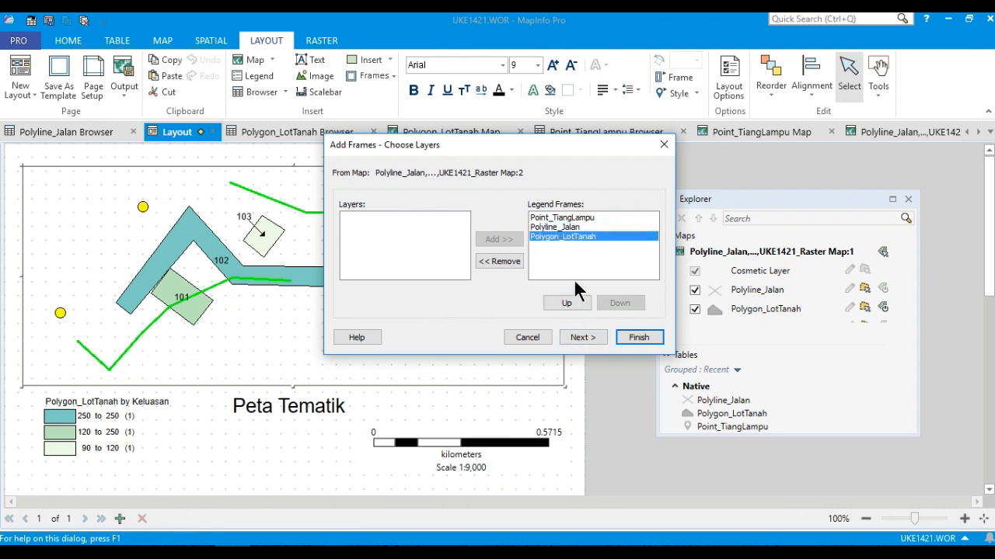
Give the legend the title "Petunjuk:" and finish creating it.
{"action": "left_click", "coordinate": [582, 338]}
{"action": "left_click", "coordinate": [519, 168]}
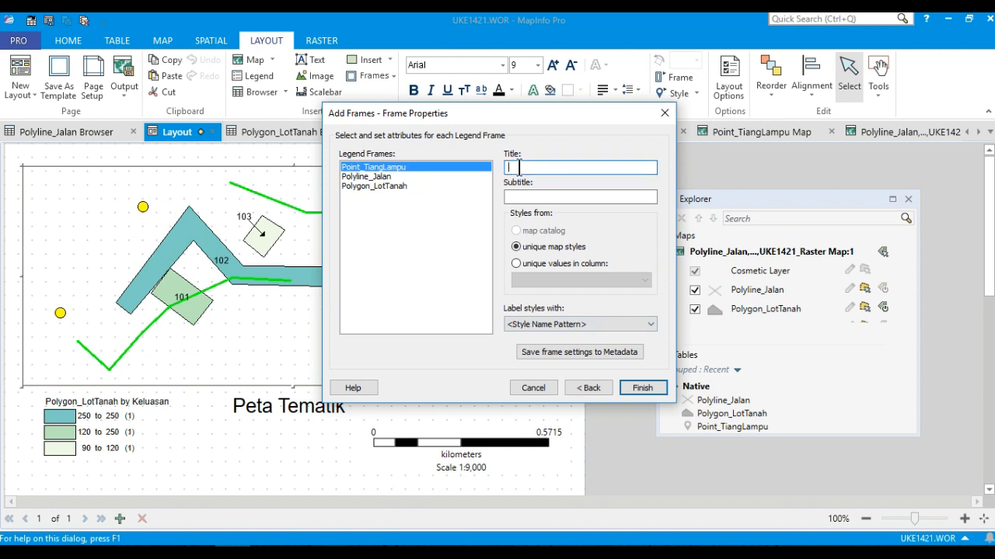
{"action": "type", "text": "Petunjuk"}
{"action": "type", "text": ":"}
{"action": "left_click", "coordinate": [559, 198]}
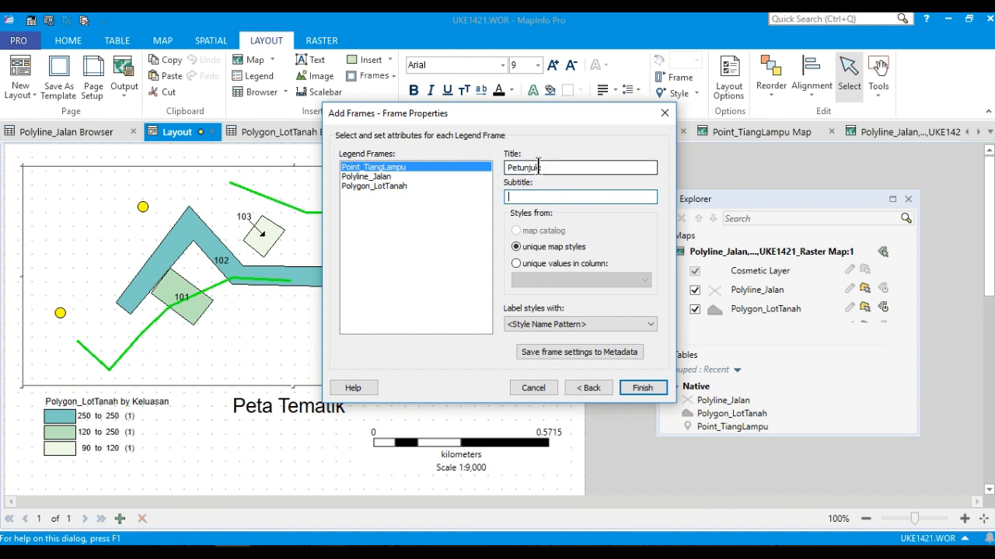
{"action": "left_click_drag", "start_coordinate": [542, 167], "coordinate": [506, 167]}
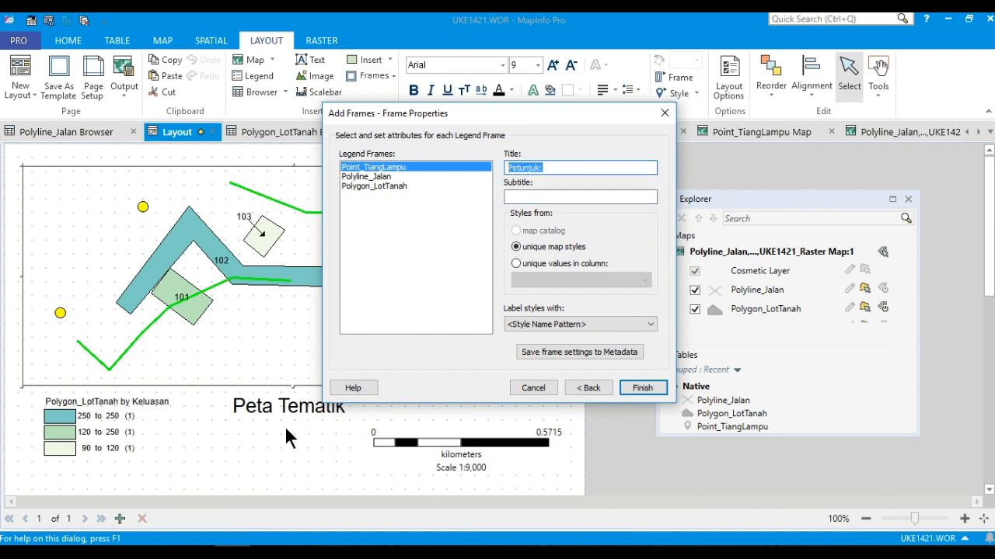
{"action": "left_click", "coordinate": [547, 168]}
{"action": "left_click", "coordinate": [655, 389]}
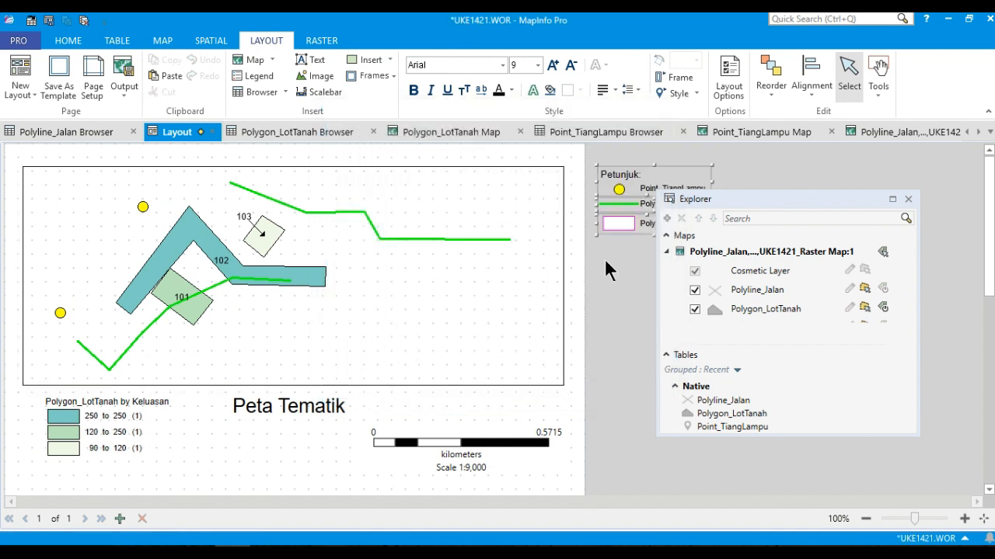
Place the Petunjuk legend below the map and move the "Peta Tematik" title right, above the scalebar.
{"action": "left_click_drag", "start_coordinate": [682, 169], "coordinate": [272, 426]}
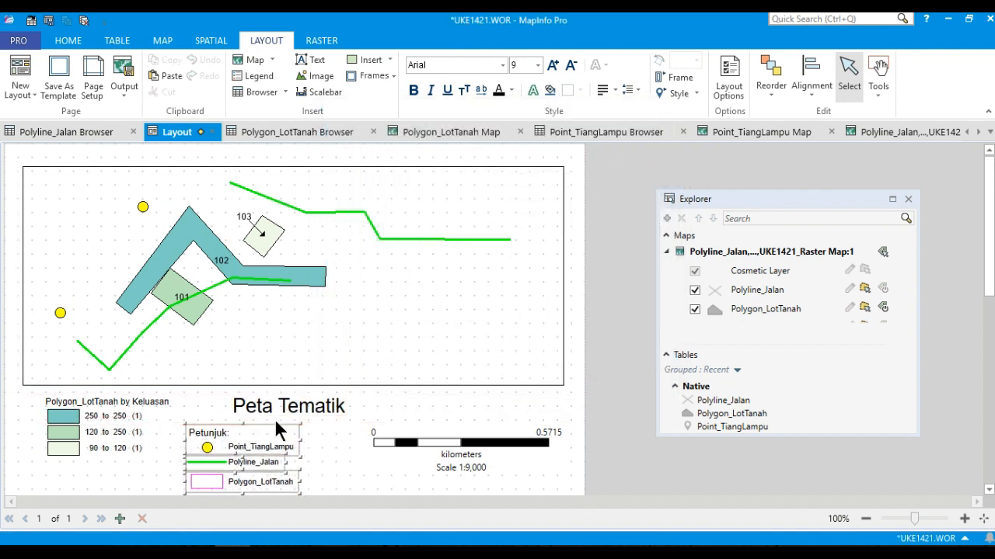
{"action": "left_click", "coordinate": [316, 400]}
{"action": "left_click_drag", "start_coordinate": [317, 400], "coordinate": [489, 396]}
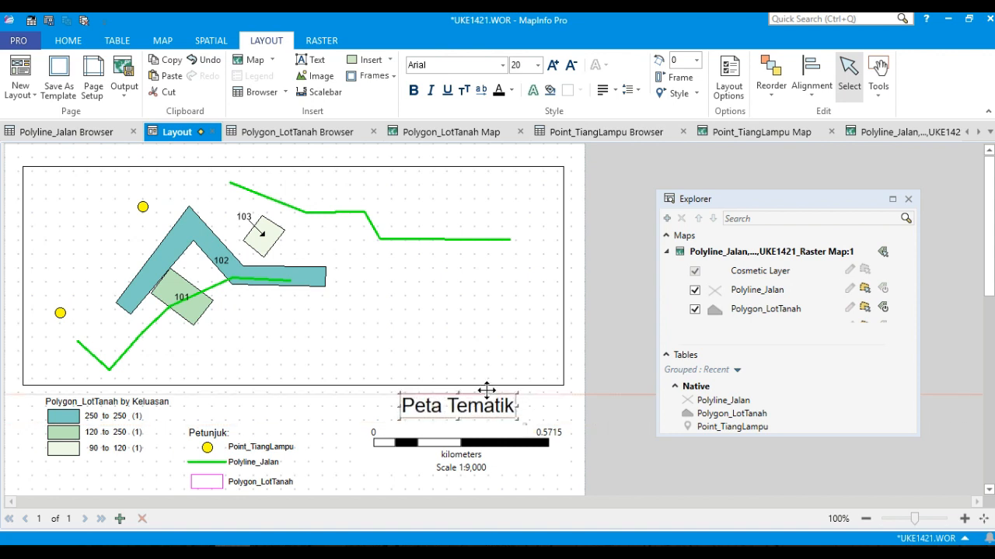
Resize the Petunjuk legend and move it up, level with the Keluasan legend.
{"action": "left_click", "coordinate": [258, 436]}
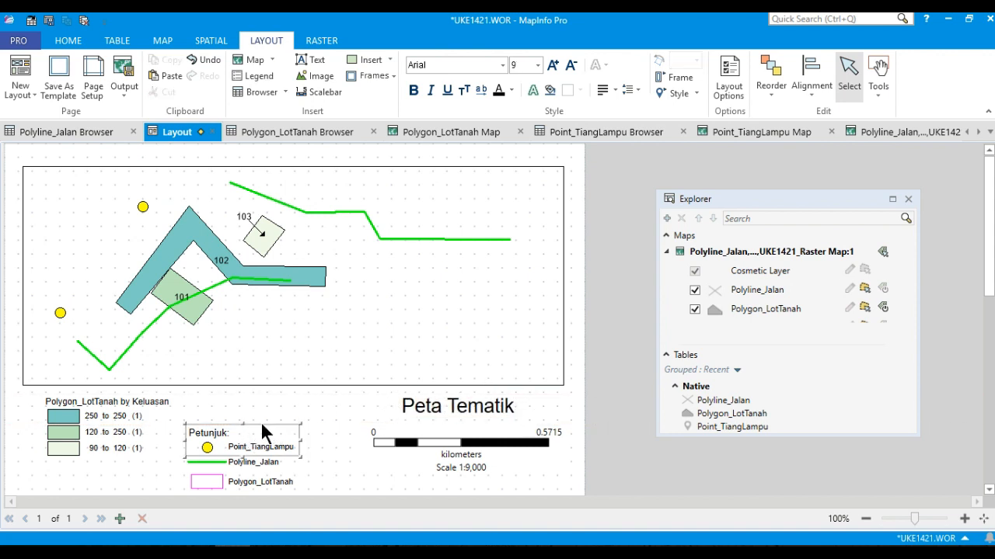
{"action": "left_click_drag", "start_coordinate": [256, 464], "coordinate": [262, 479]}
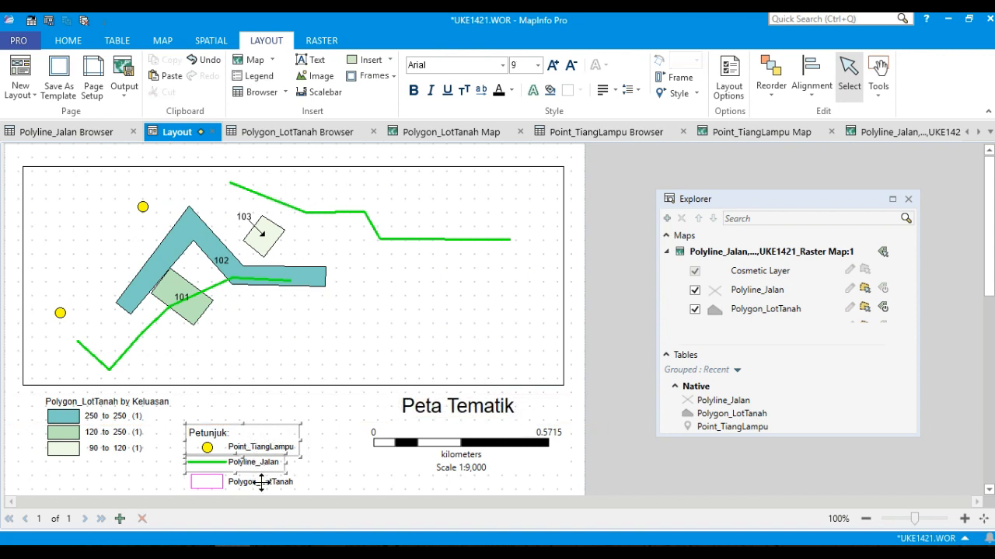
{"action": "left_click_drag", "start_coordinate": [276, 420], "coordinate": [294, 389]}
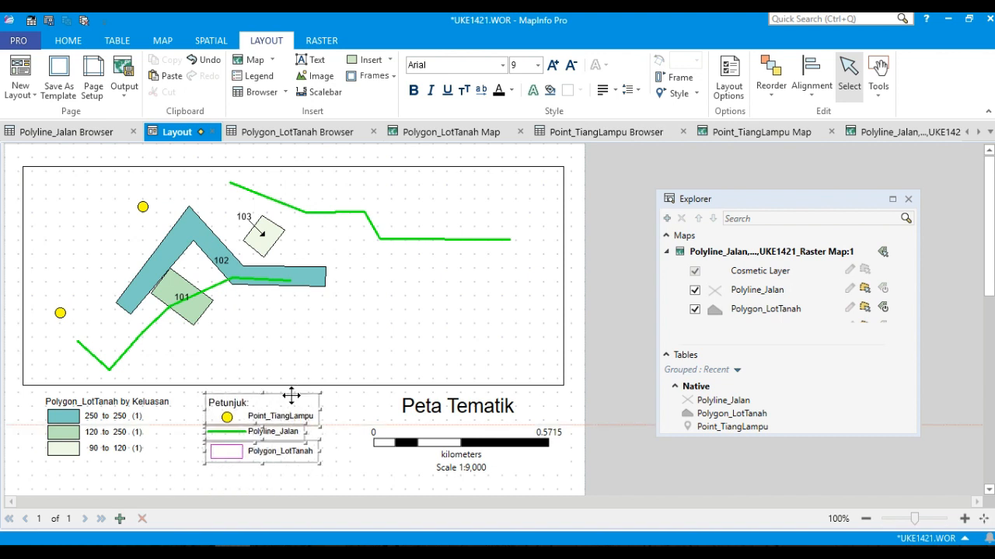
{"action": "left_click", "coordinate": [352, 477]}
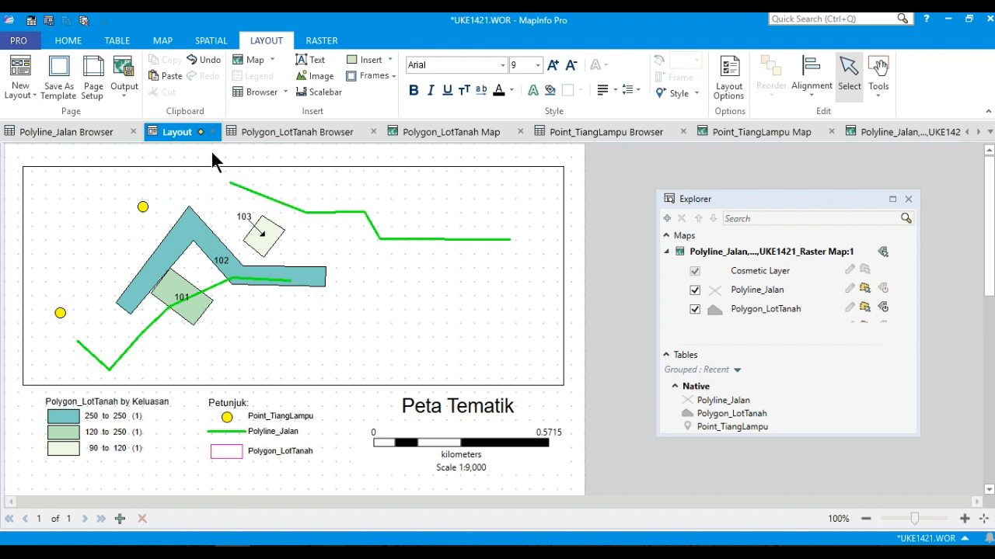
Save the layout window as a bitmap image named "UKE1421 Peta Tematik" in the Desktop's UKE1421 MapInfo Project folder.
{"action": "left_click", "coordinate": [124, 97]}
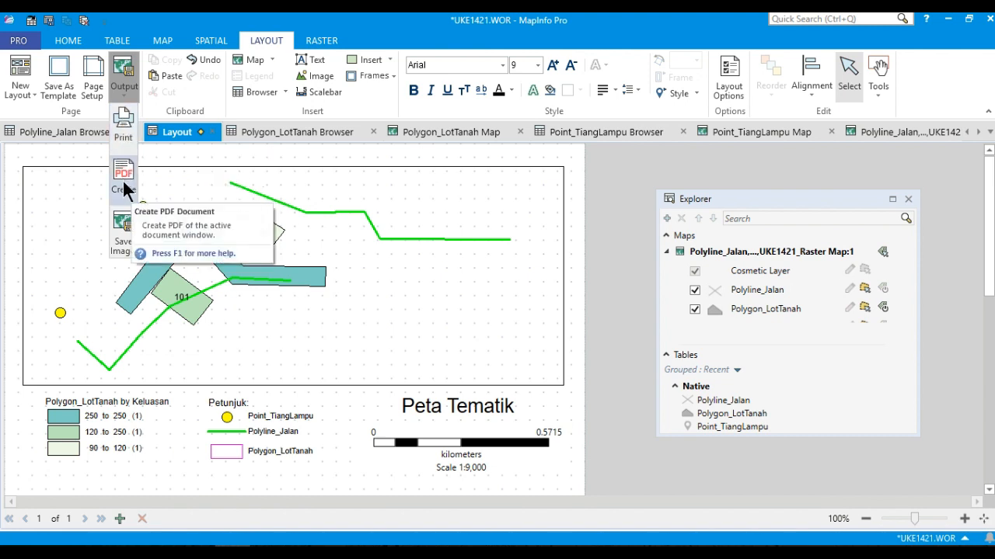
{"action": "left_click", "coordinate": [123, 241]}
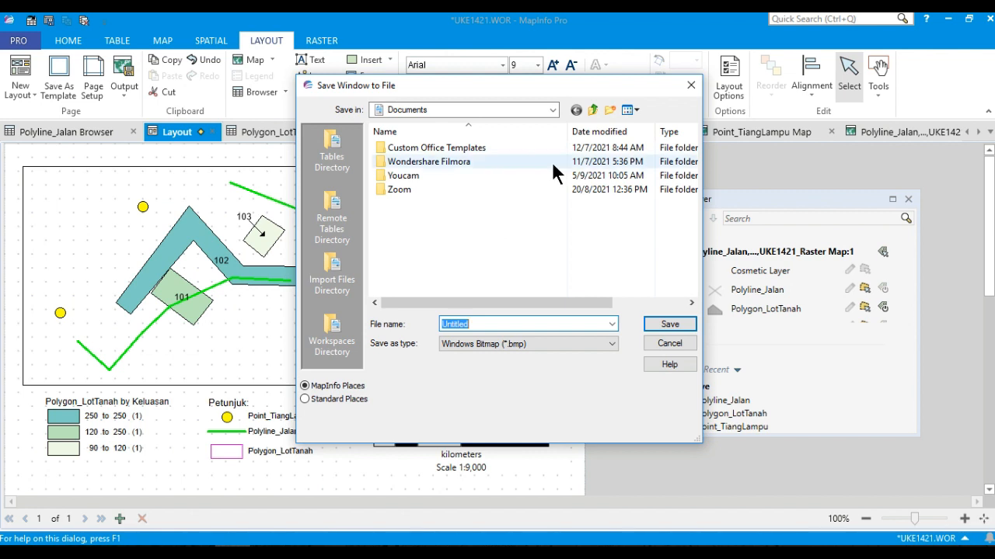
{"action": "left_click", "coordinate": [590, 108]}
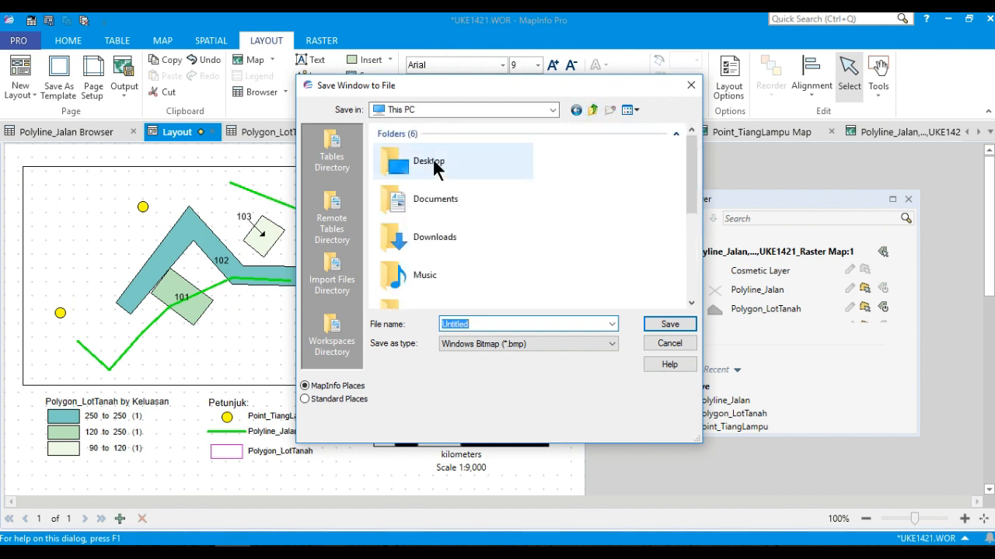
{"action": "double_click", "coordinate": [432, 161]}
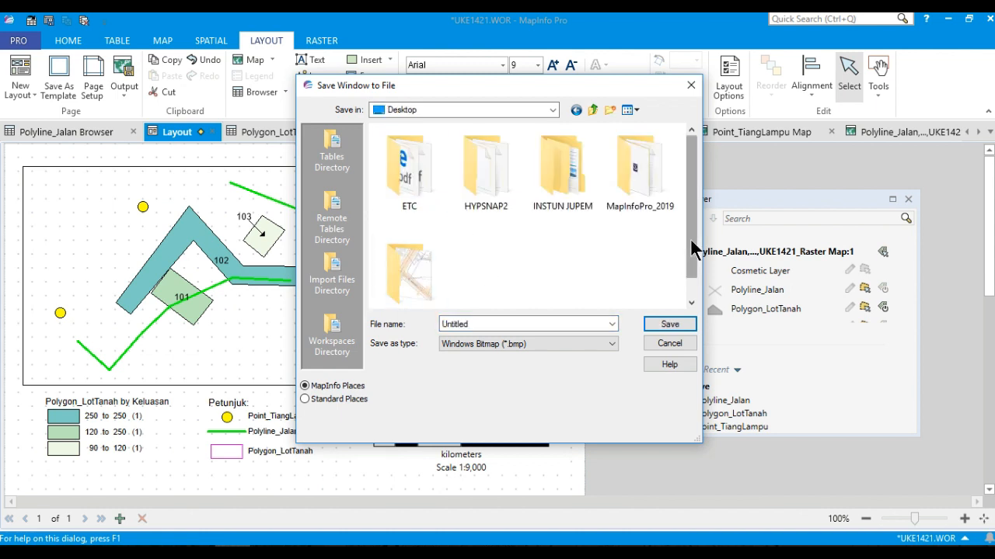
{"action": "left_click_drag", "start_coordinate": [690, 238], "coordinate": [690, 260]}
{"action": "double_click", "coordinate": [423, 259]}
{"action": "double_click", "coordinate": [481, 315]}
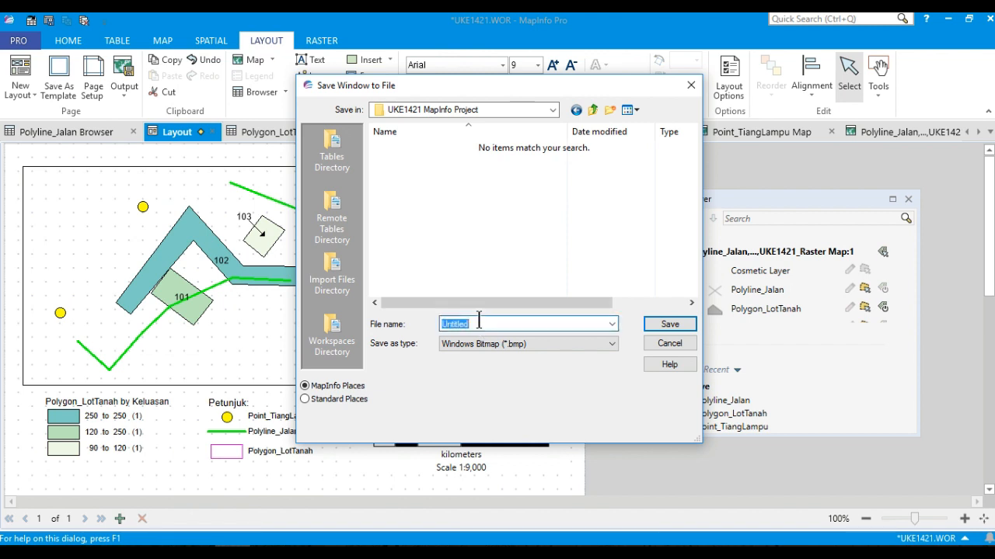
{"action": "type", "text": "UKE"}
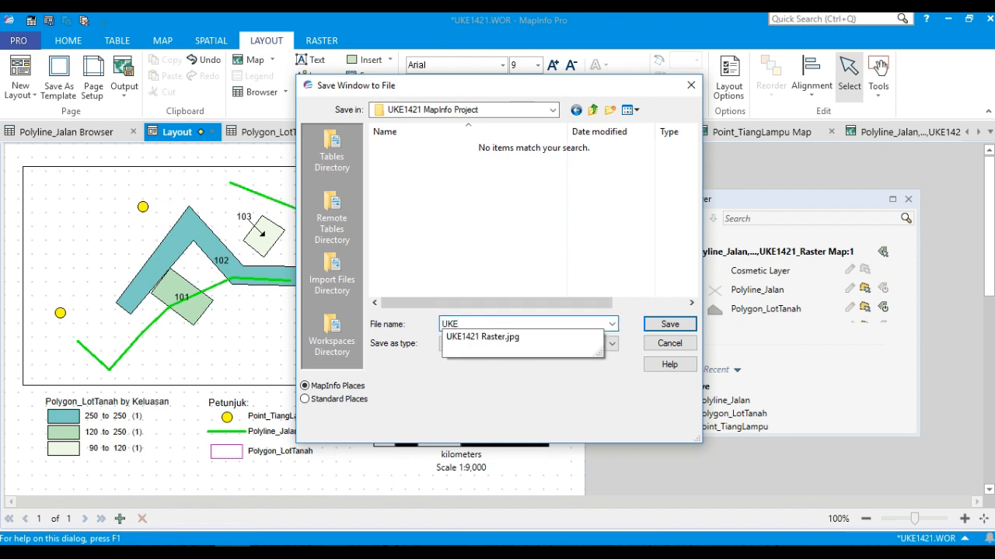
{"action": "type", "text": "1421 Pe"}
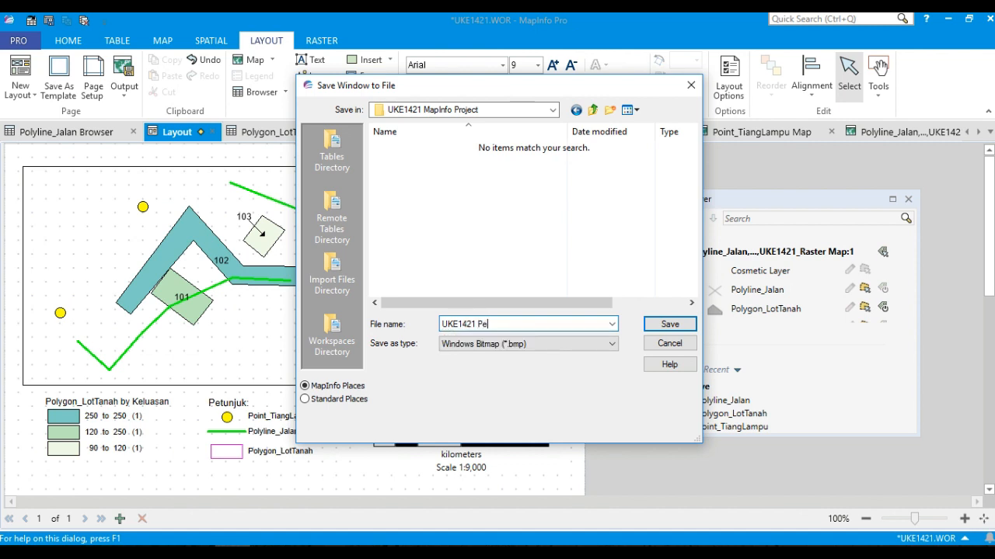
{"action": "type", "text": "ta Tematik"}
{"action": "left_click", "coordinate": [655, 324]}
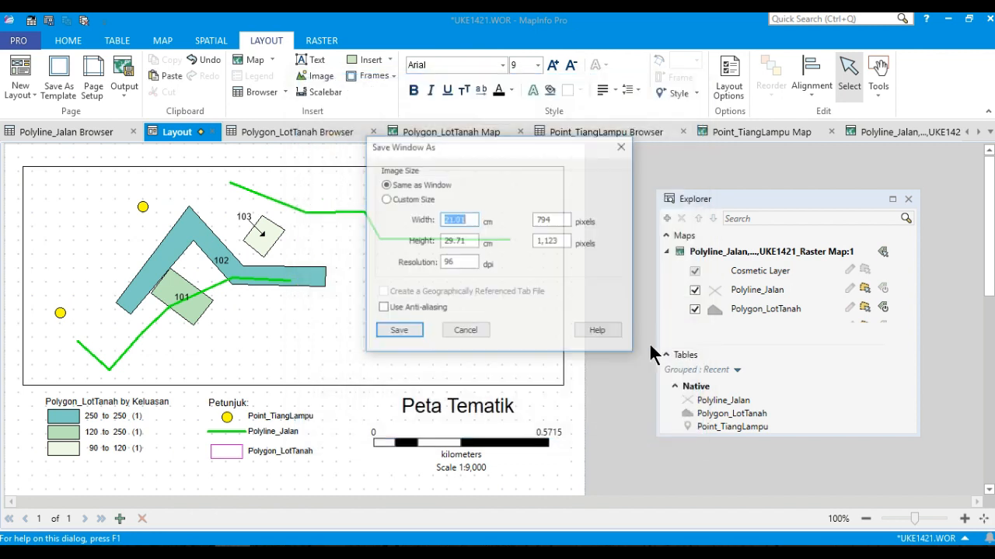
{"action": "left_click", "coordinate": [412, 334]}
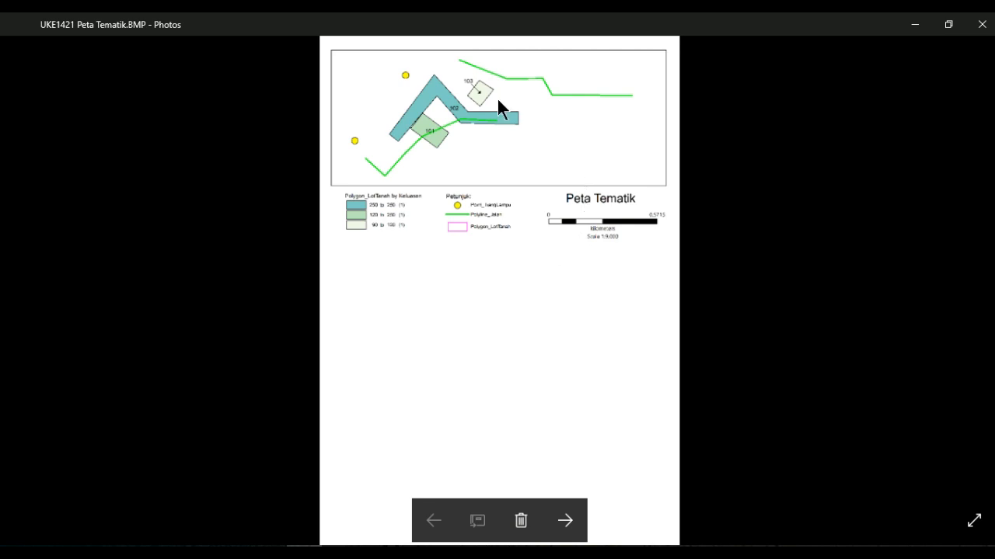
{"action": "mouse_move", "coordinate": [373, 19]}
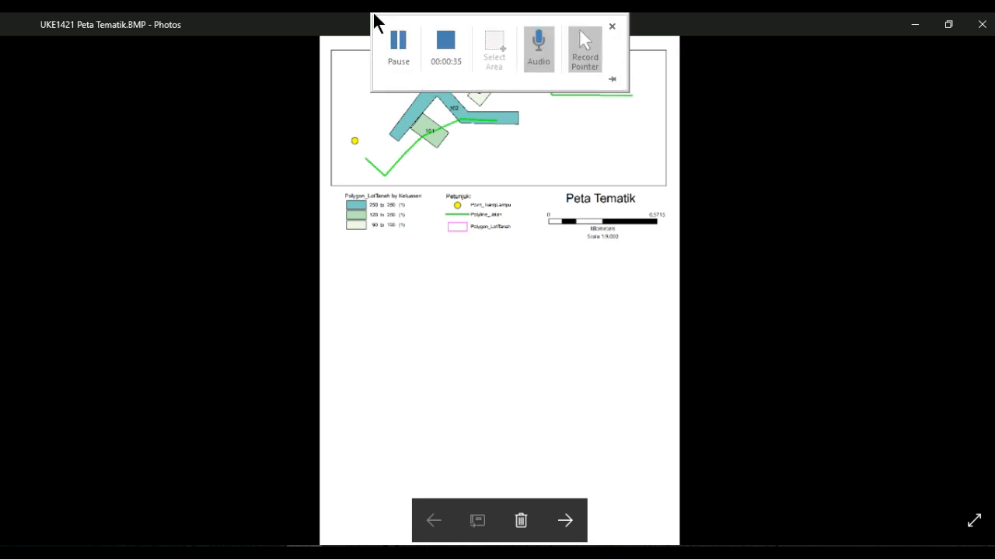
{"action": "left_click", "coordinate": [393, 39]}
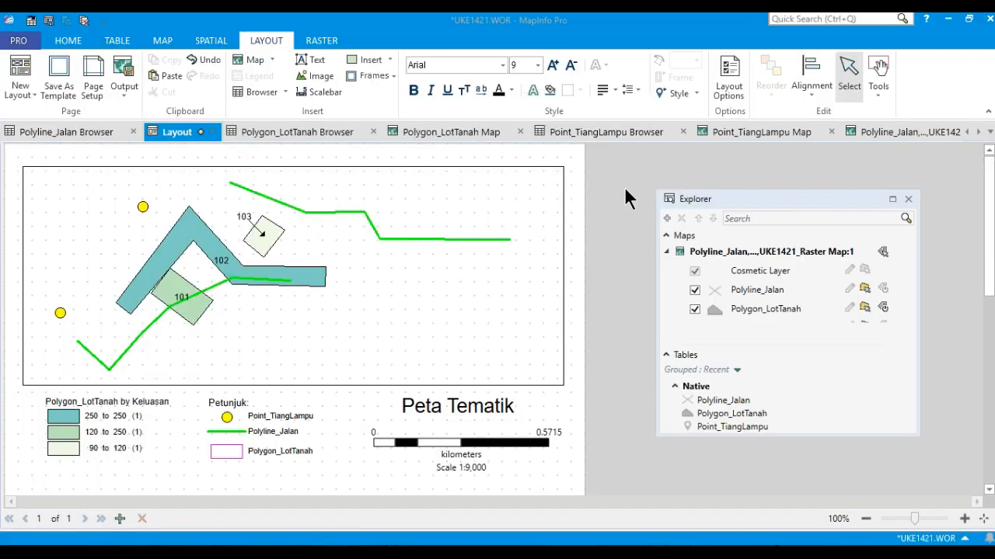